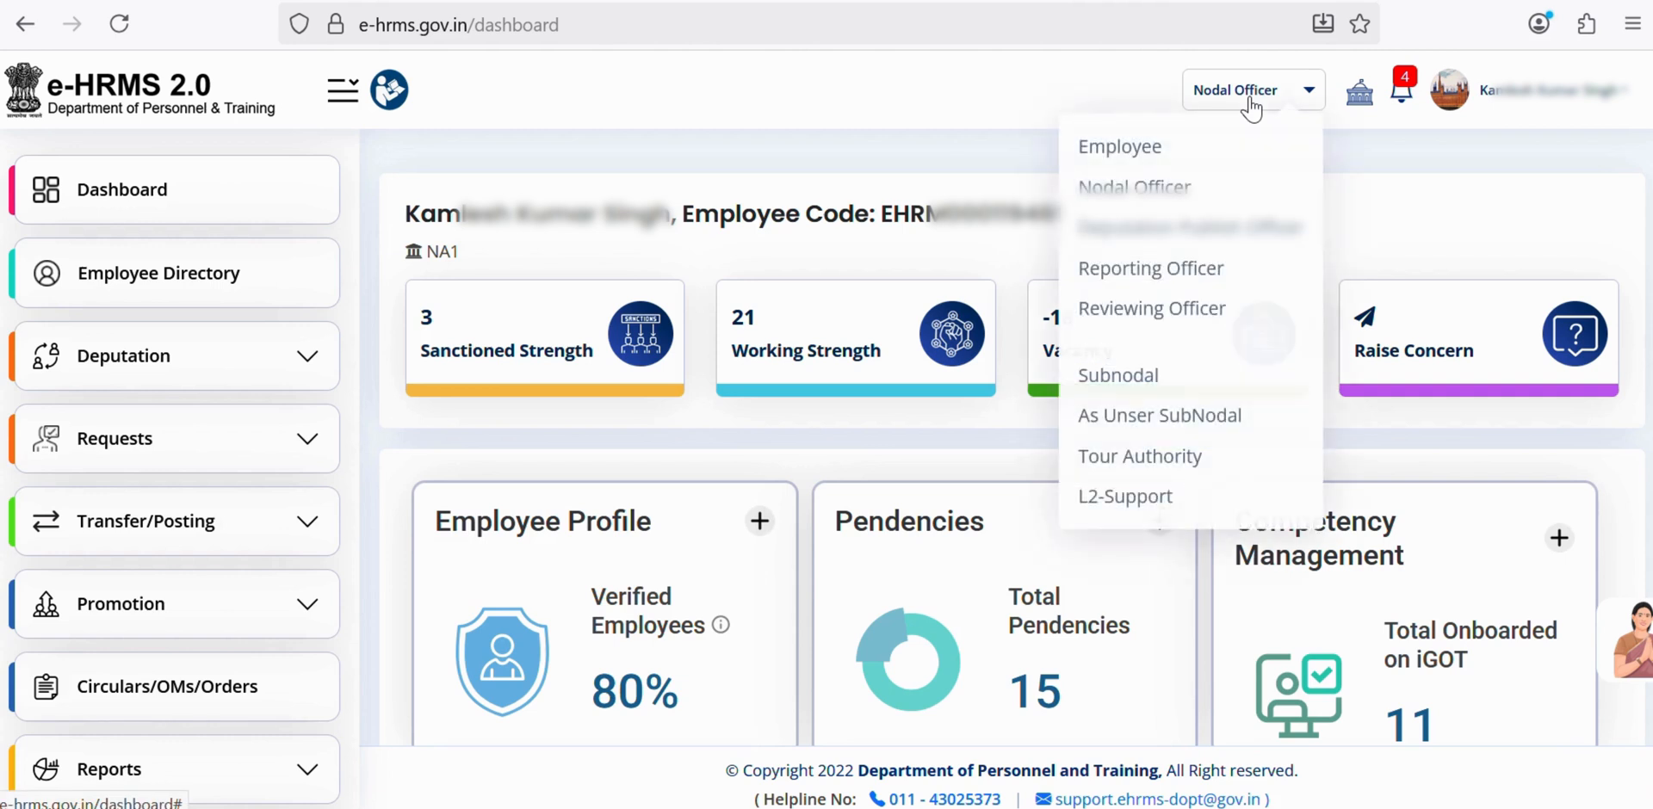
- Expand the sidebar's Setting section to list its calendar, workflow and template options
{"action": "scroll", "coordinate": [236, 373], "scroll_direction": "down", "scroll_amount": 6}
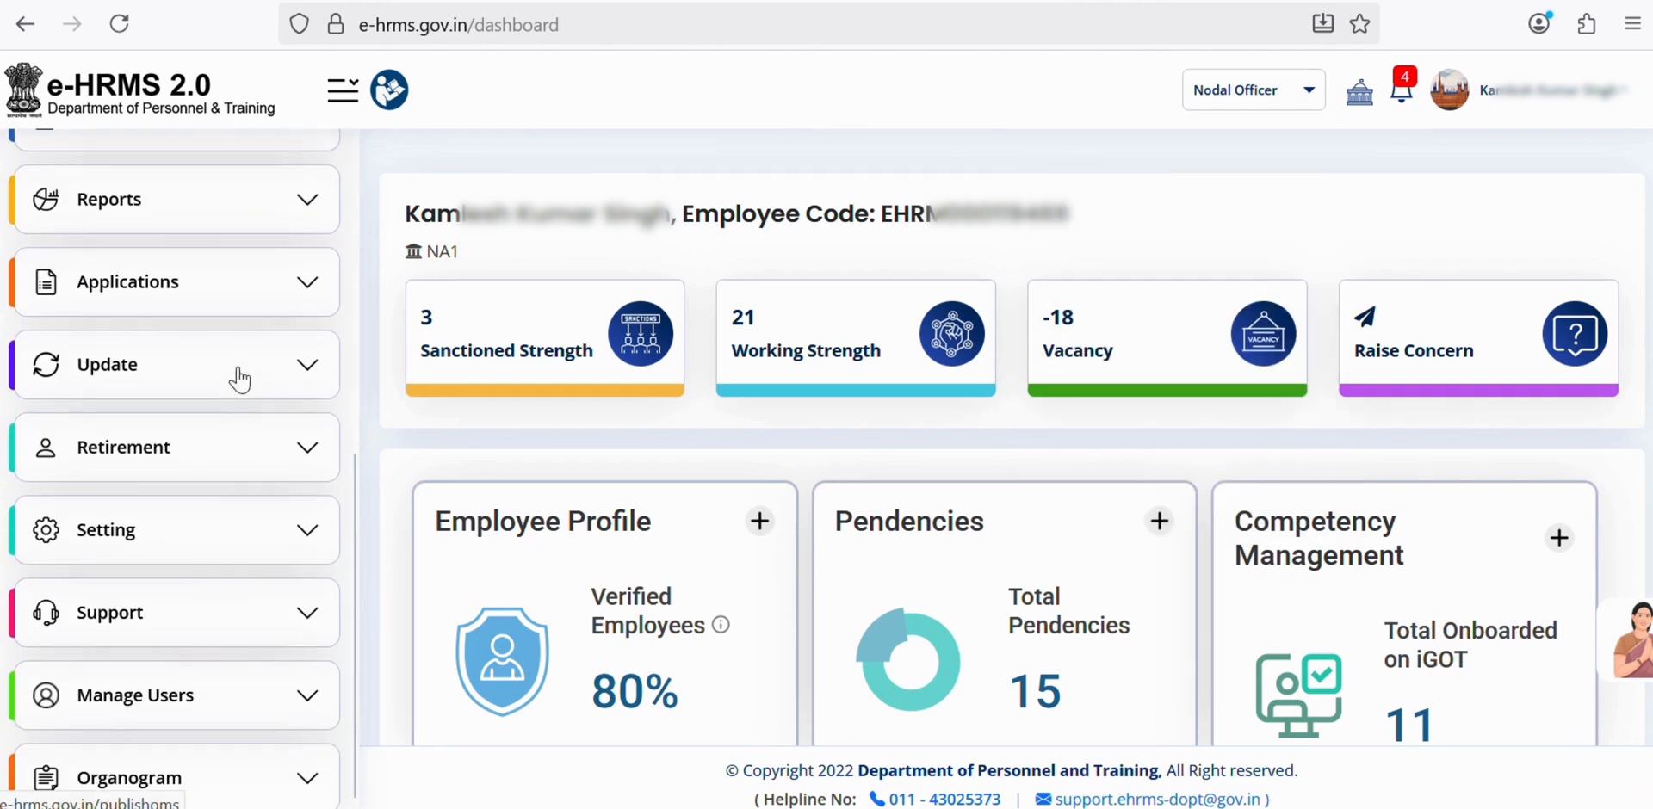
{"action": "left_click", "coordinate": [157, 541]}
{"action": "scroll", "coordinate": [157, 546], "scroll_direction": "down", "scroll_amount": 2}
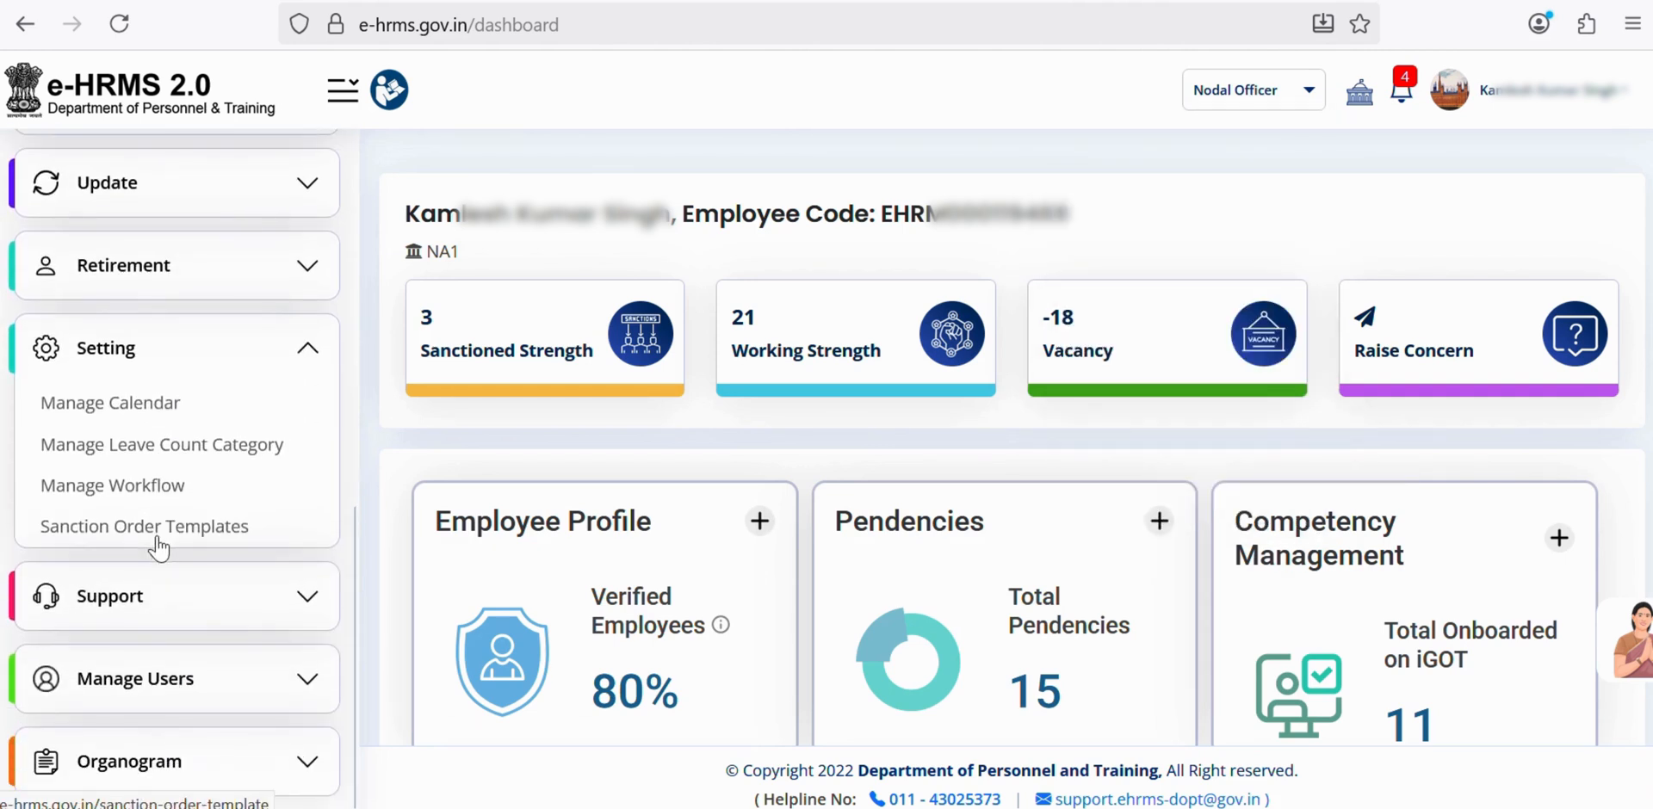
- Open Manage Workflow and go to page 3 of the module list
{"action": "left_click", "coordinate": [101, 488]}
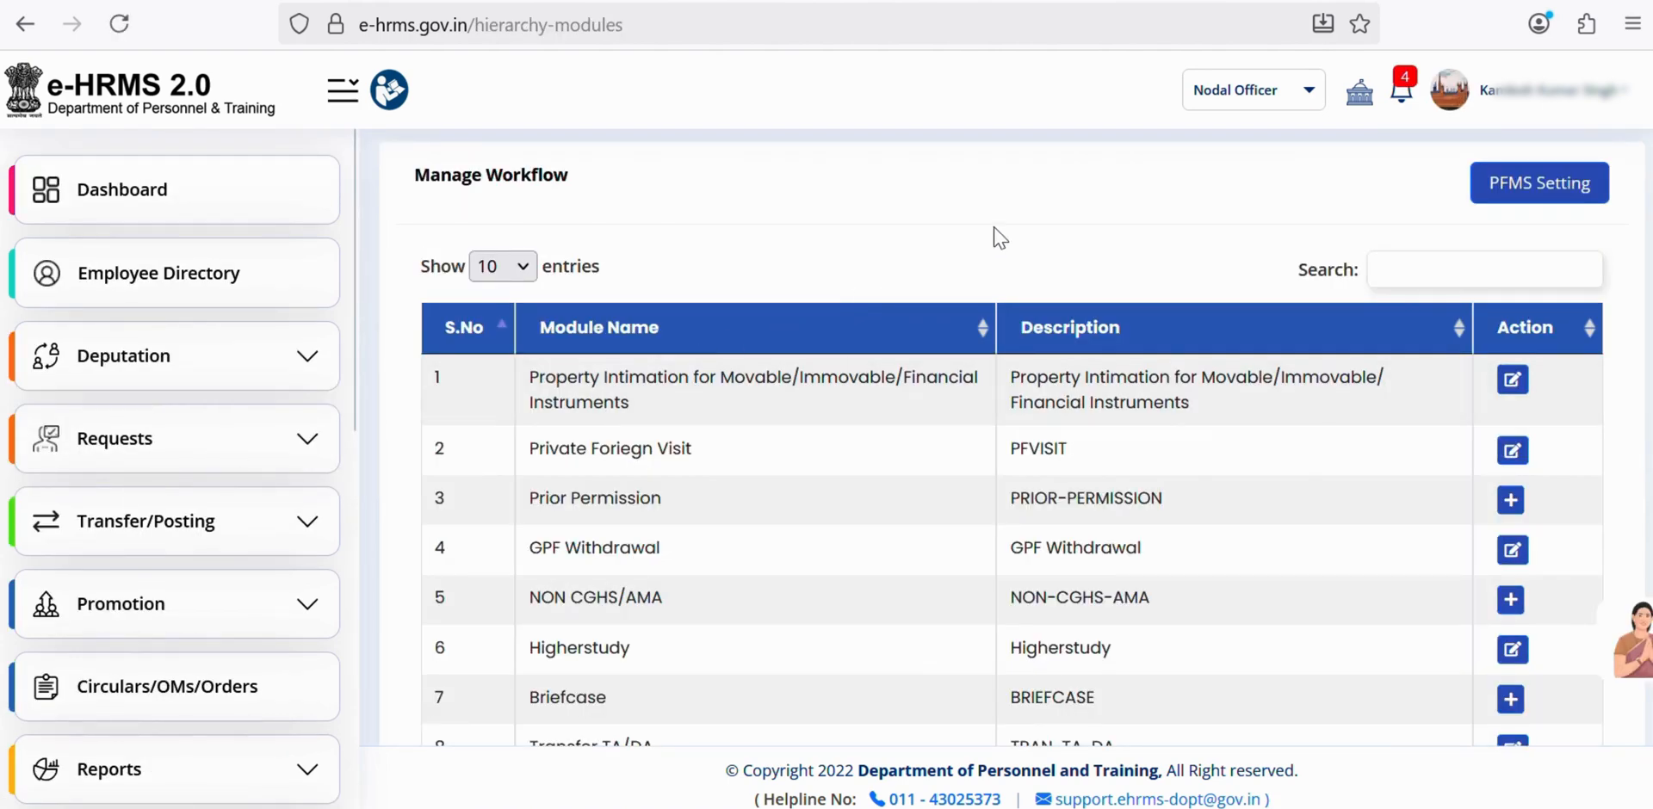
{"action": "scroll", "coordinate": [1210, 465], "scroll_direction": "down", "scroll_amount": 3}
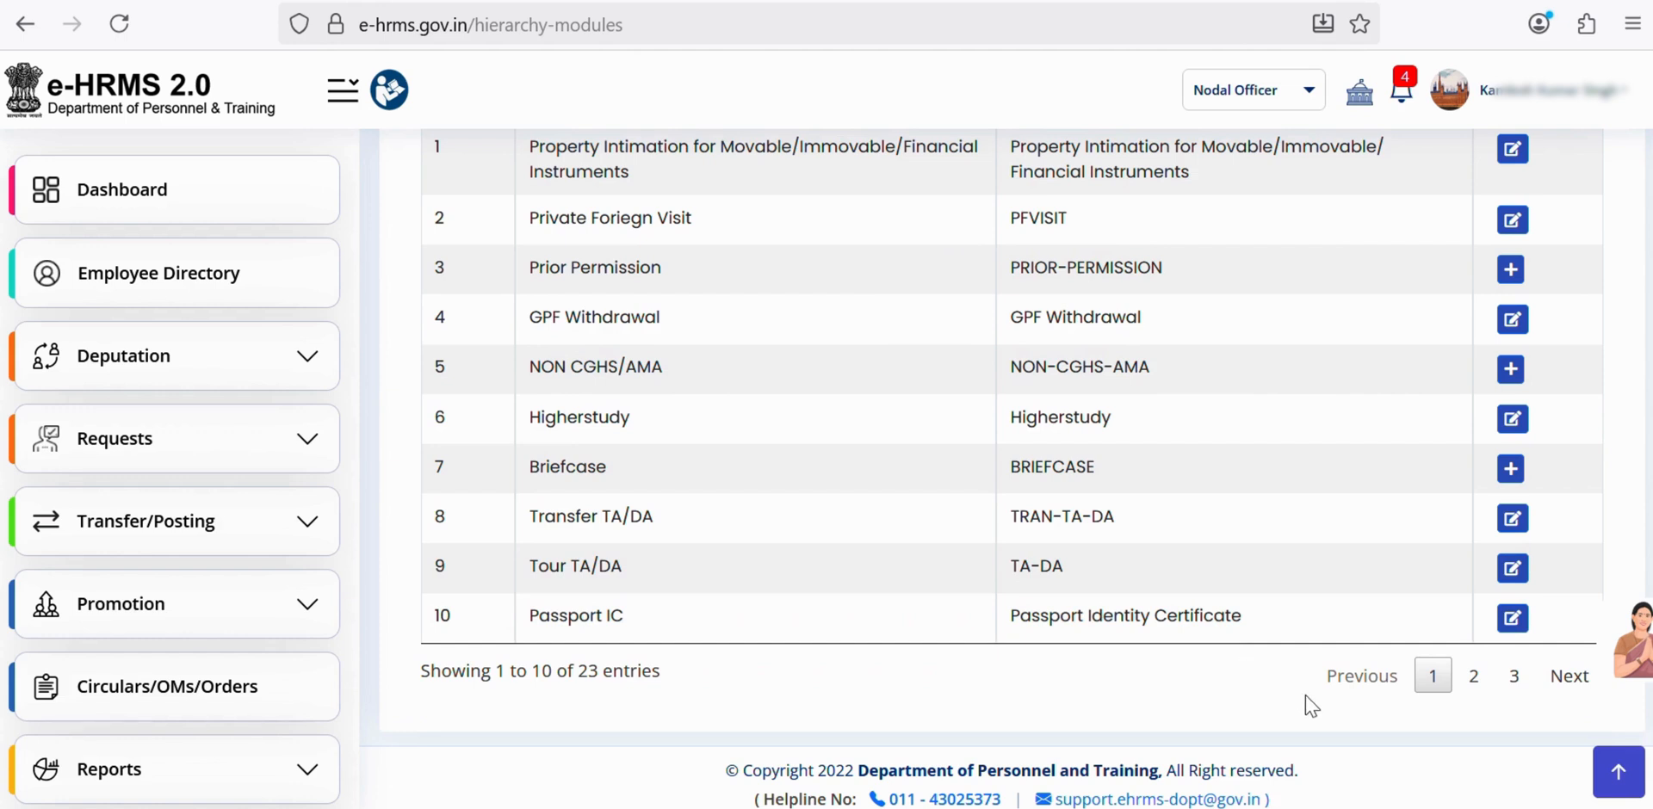
{"action": "left_click", "coordinate": [1514, 676]}
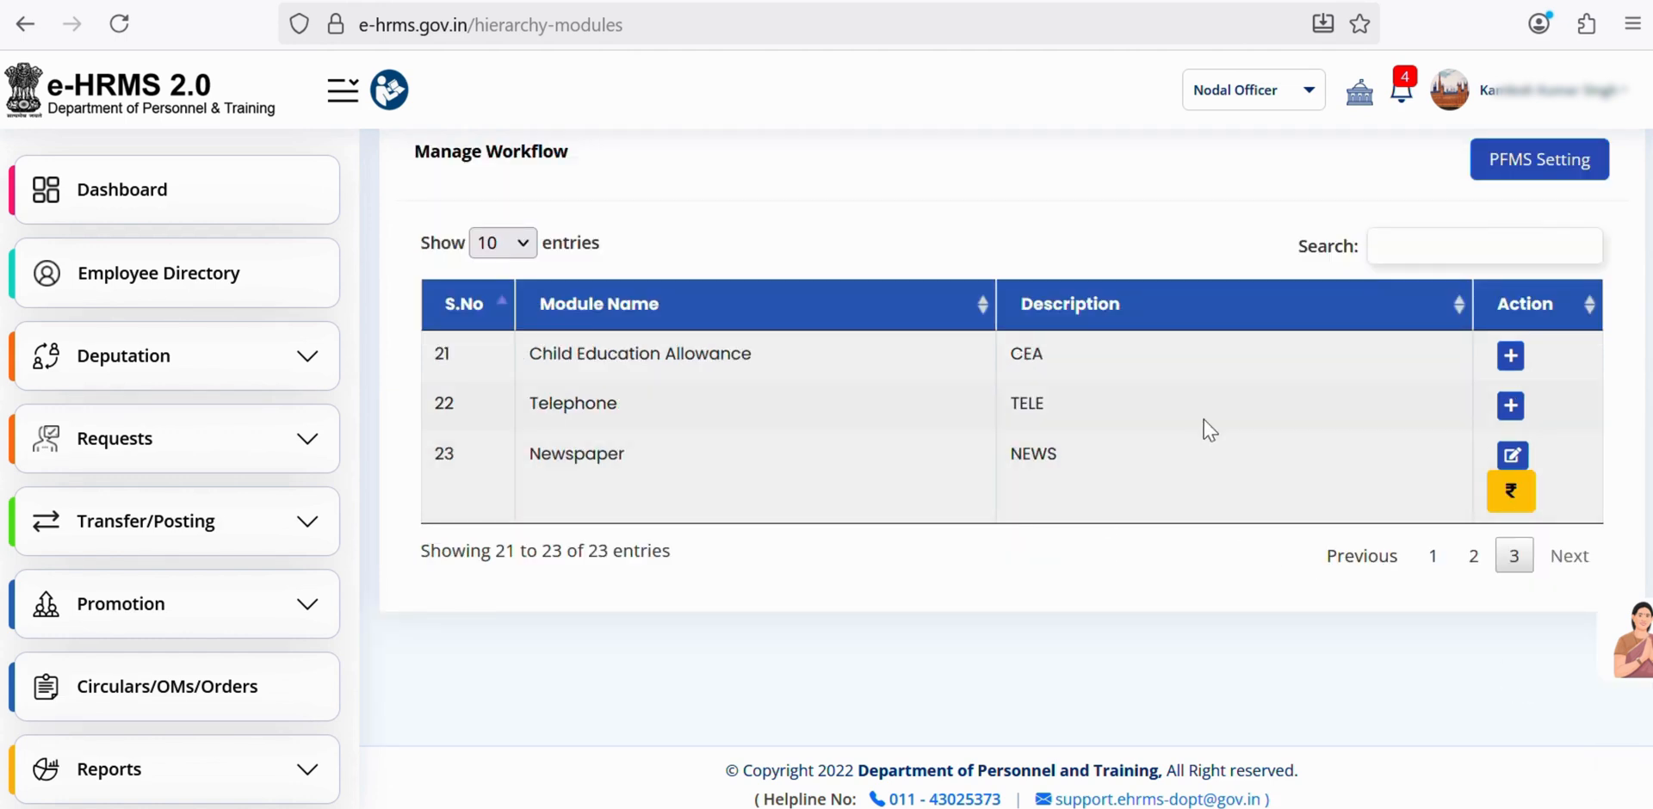
- Submit the Newspaper (NEWS) module's pay-level amounts with every level at 100
{"action": "left_click", "coordinate": [1512, 493]}
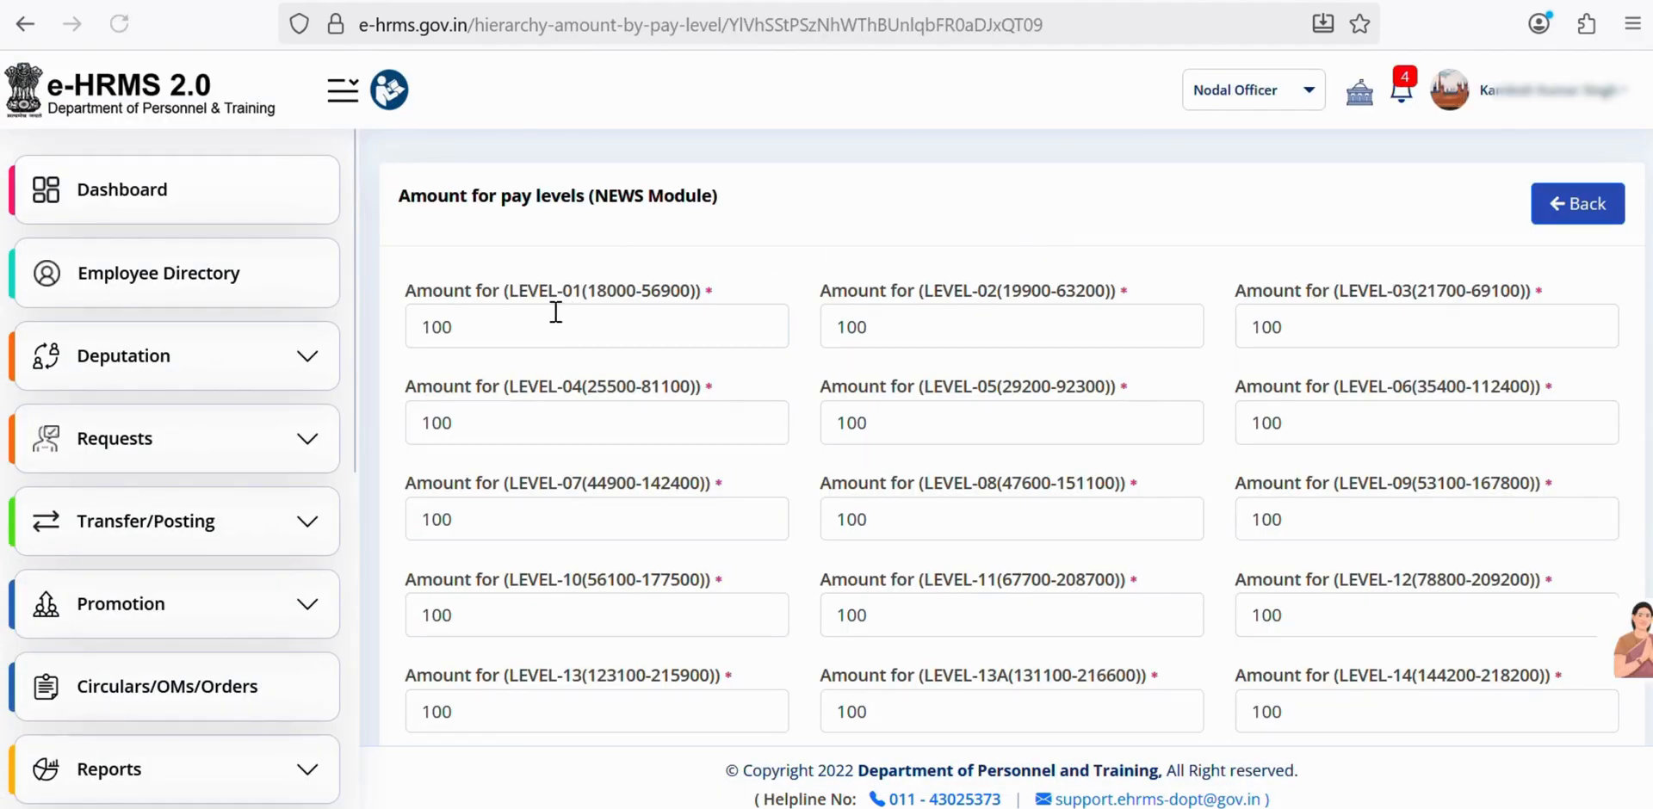
{"action": "left_click", "coordinate": [555, 321]}
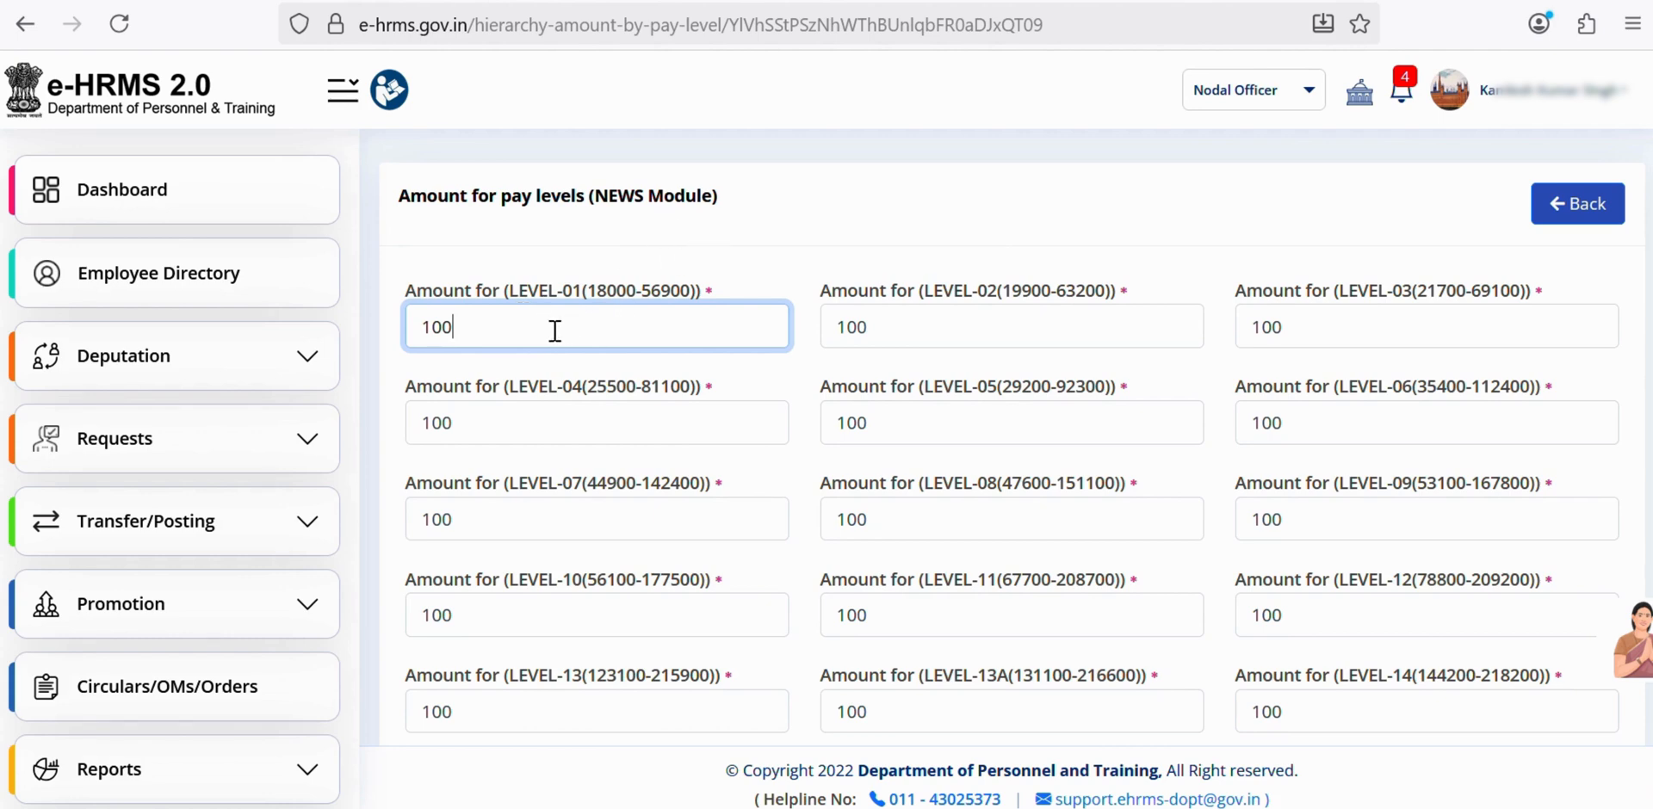
{"action": "scroll", "coordinate": [583, 310], "scroll_direction": "down", "scroll_amount": 5}
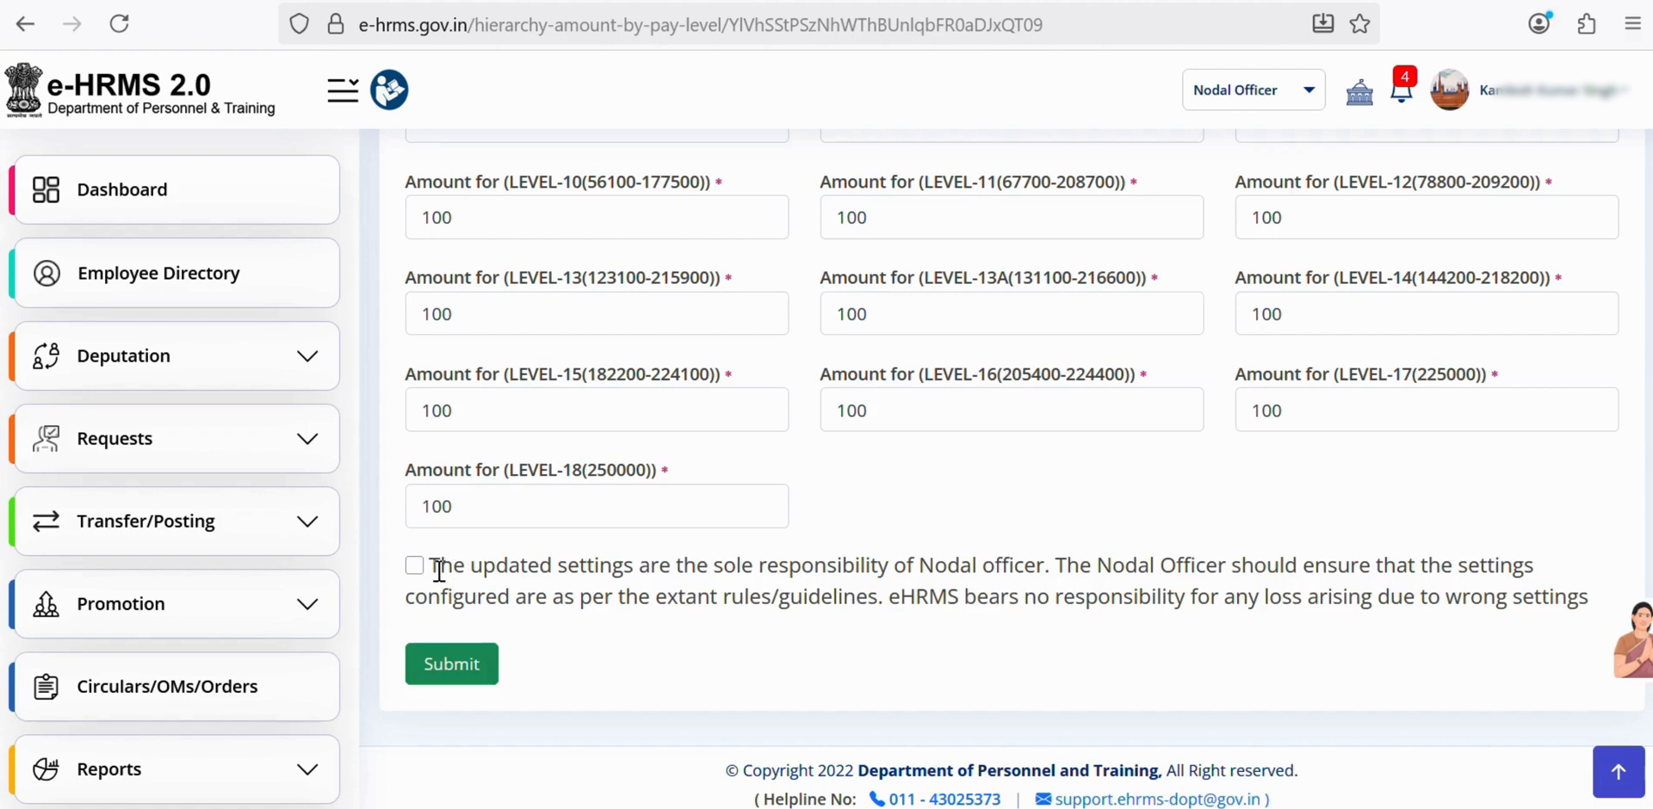
{"action": "left_click", "coordinate": [451, 664]}
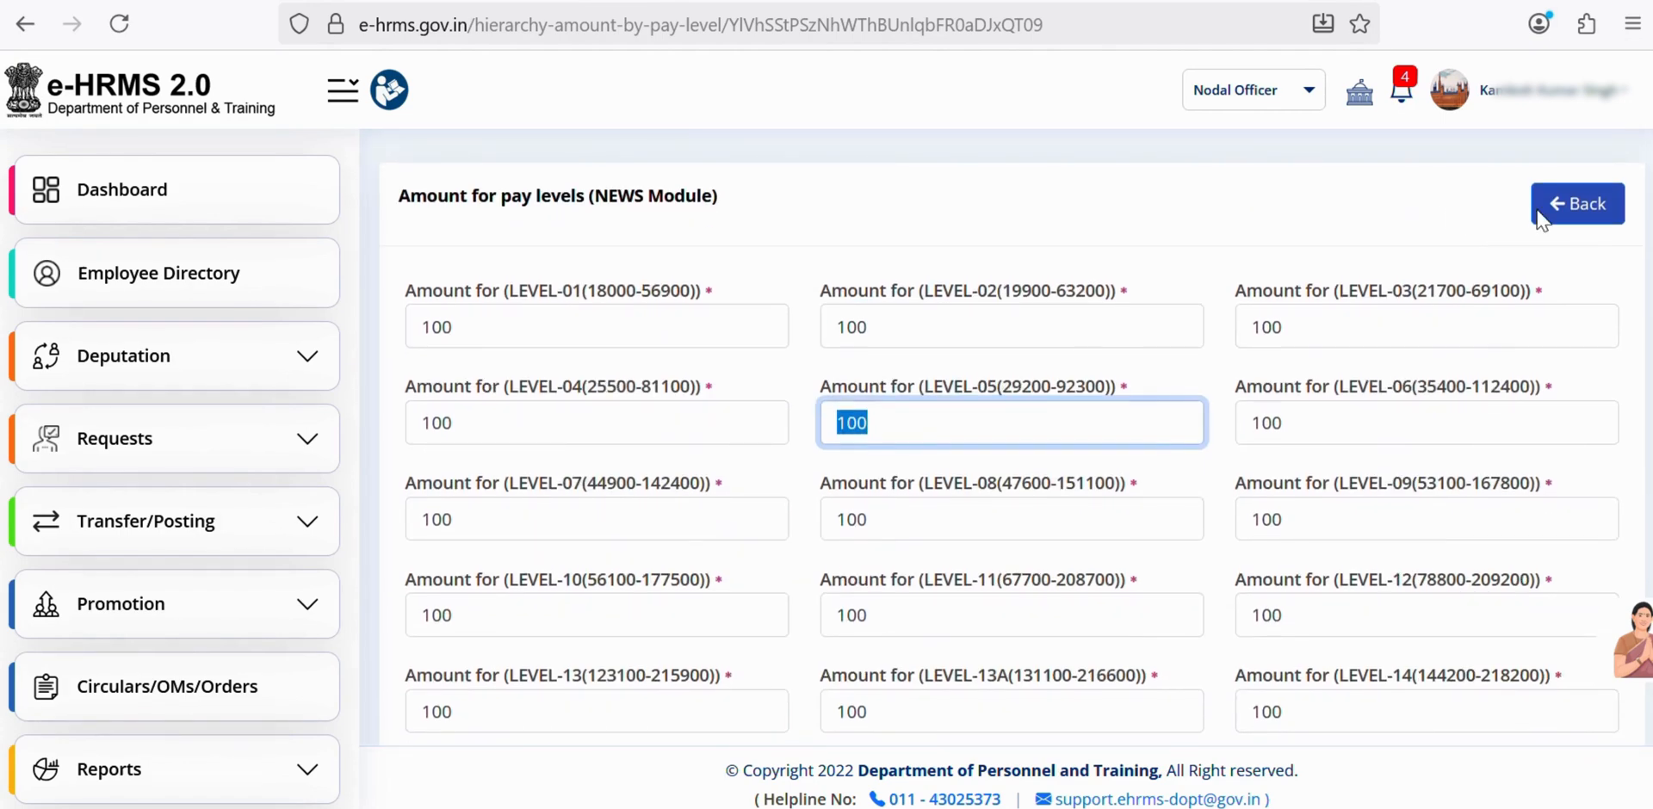
- Return to the Manage Workflow list and open PFMS Setting
{"action": "left_click", "coordinate": [1543, 217]}
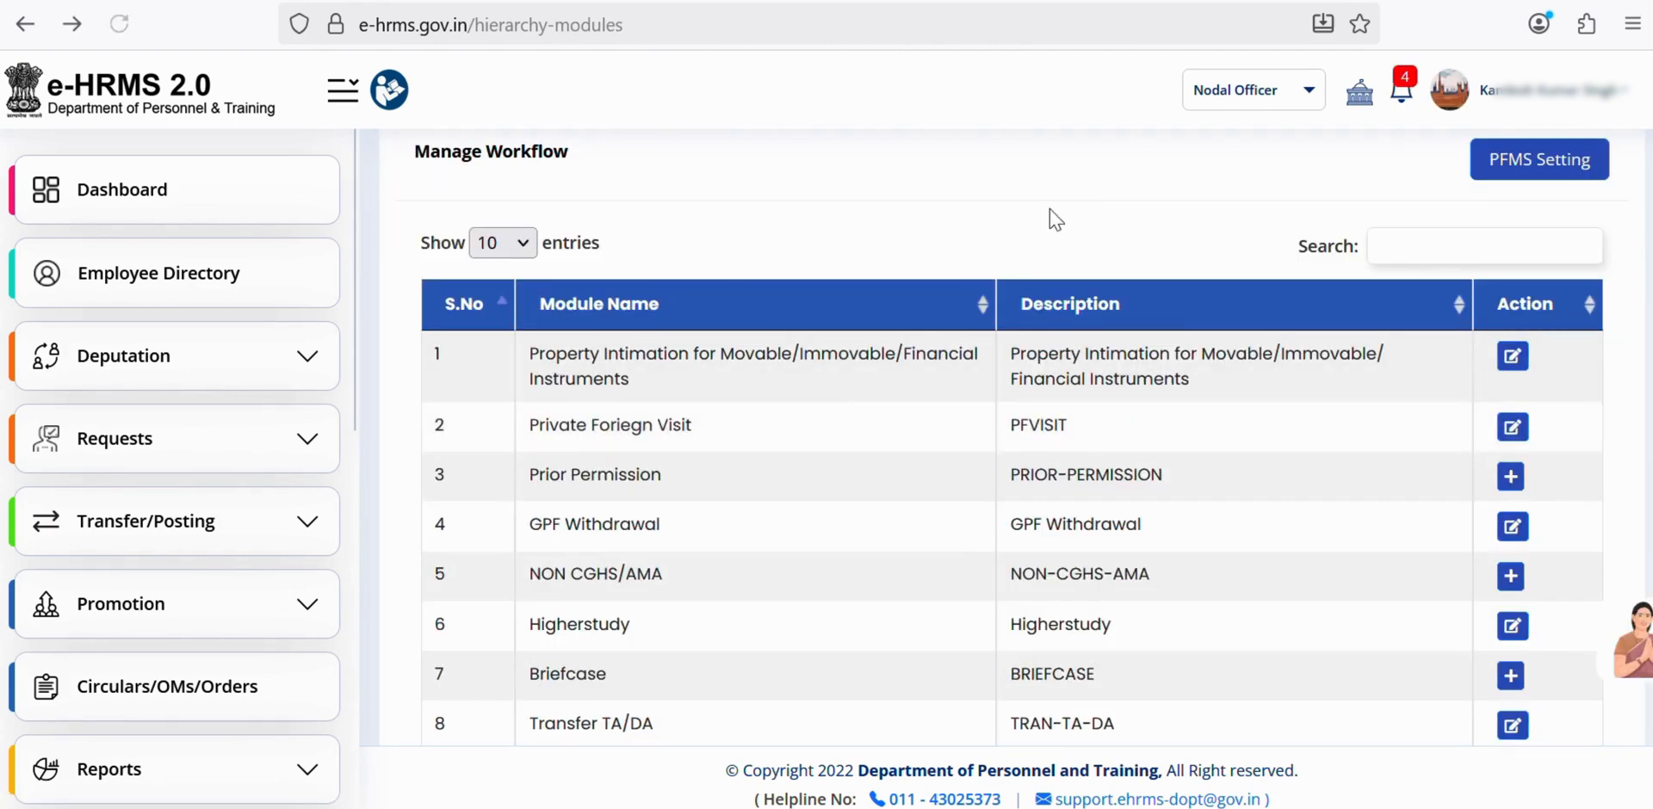
{"action": "scroll", "coordinate": [1175, 405], "scroll_direction": "down", "scroll_amount": 1}
{"action": "scroll", "coordinate": [1173, 403], "scroll_direction": "down", "scroll_amount": 3}
{"action": "scroll", "coordinate": [1158, 444], "scroll_direction": "up", "scroll_amount": 4}
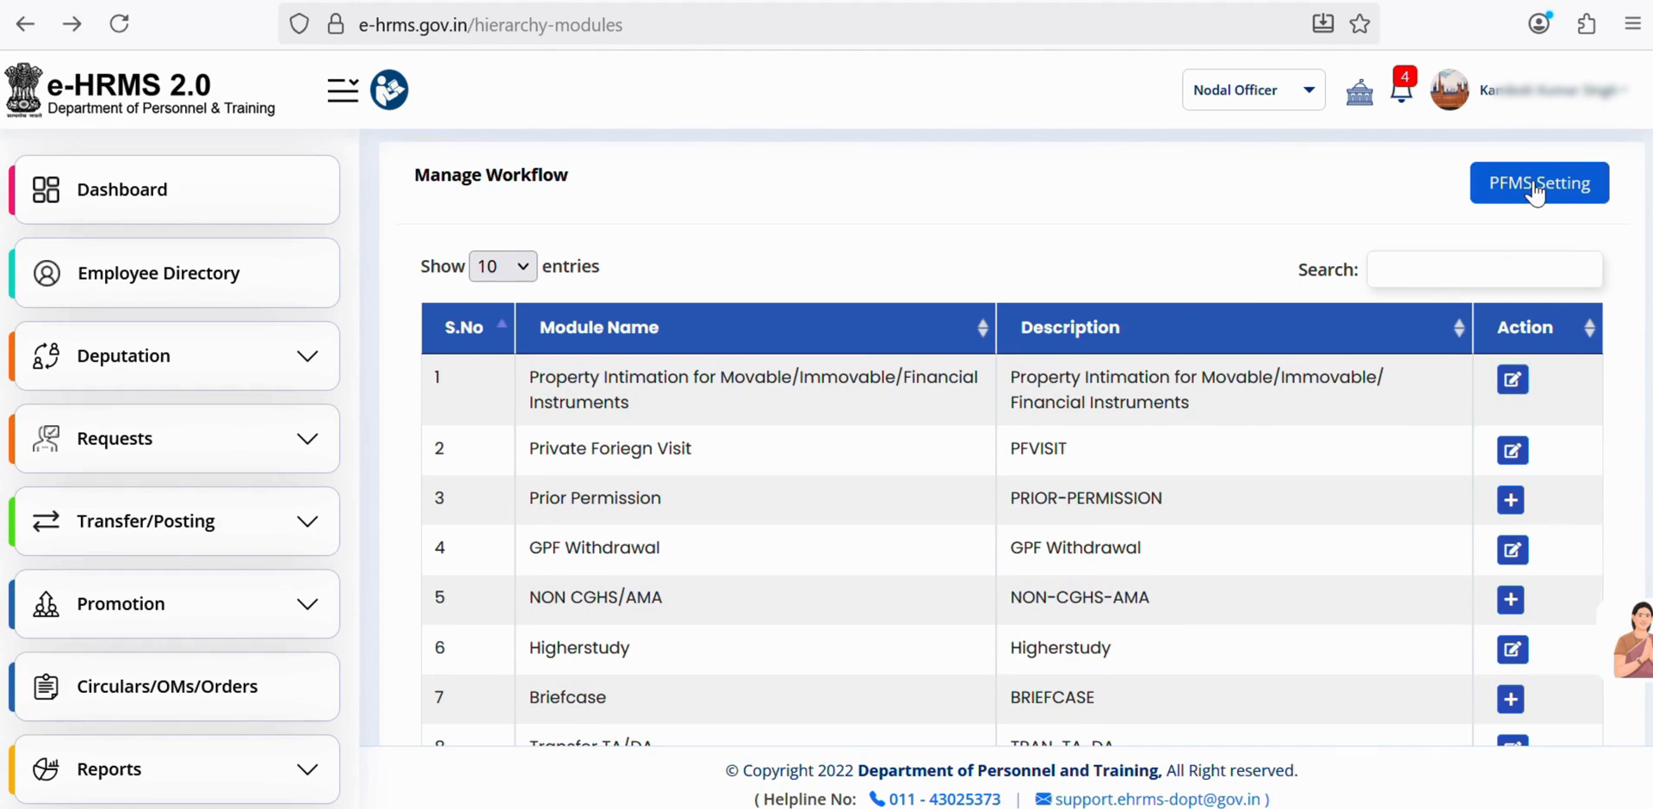
{"action": "left_click", "coordinate": [1535, 185]}
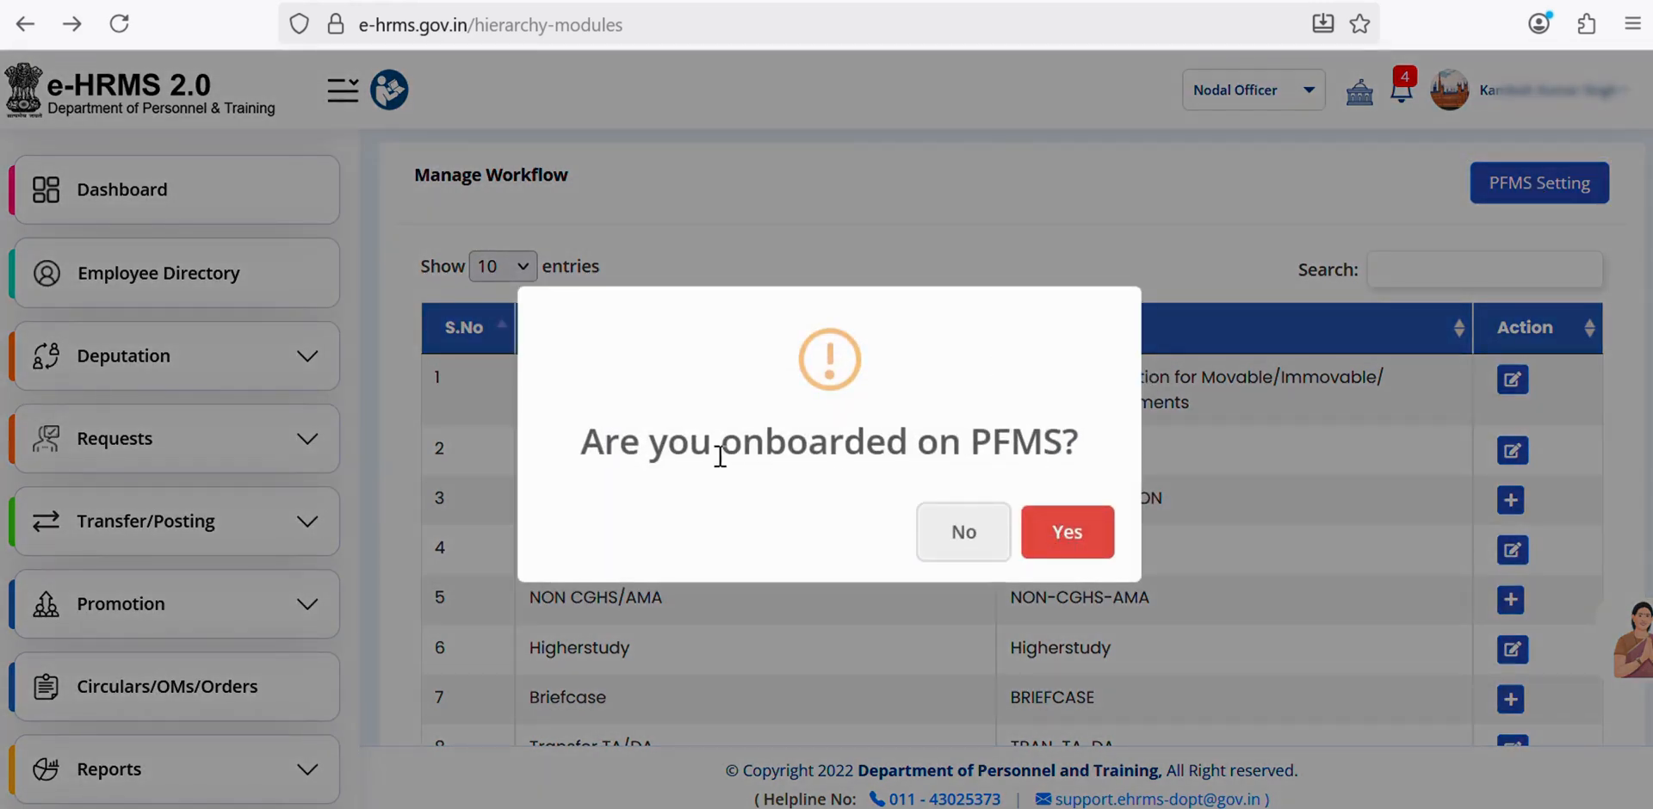
- Confirm PFMS onboarding; choose Accountant General (A&E) Jharkhand and PAO for Judges(Retired) of Jharkhand High Court
{"action": "left_click", "coordinate": [1064, 539]}
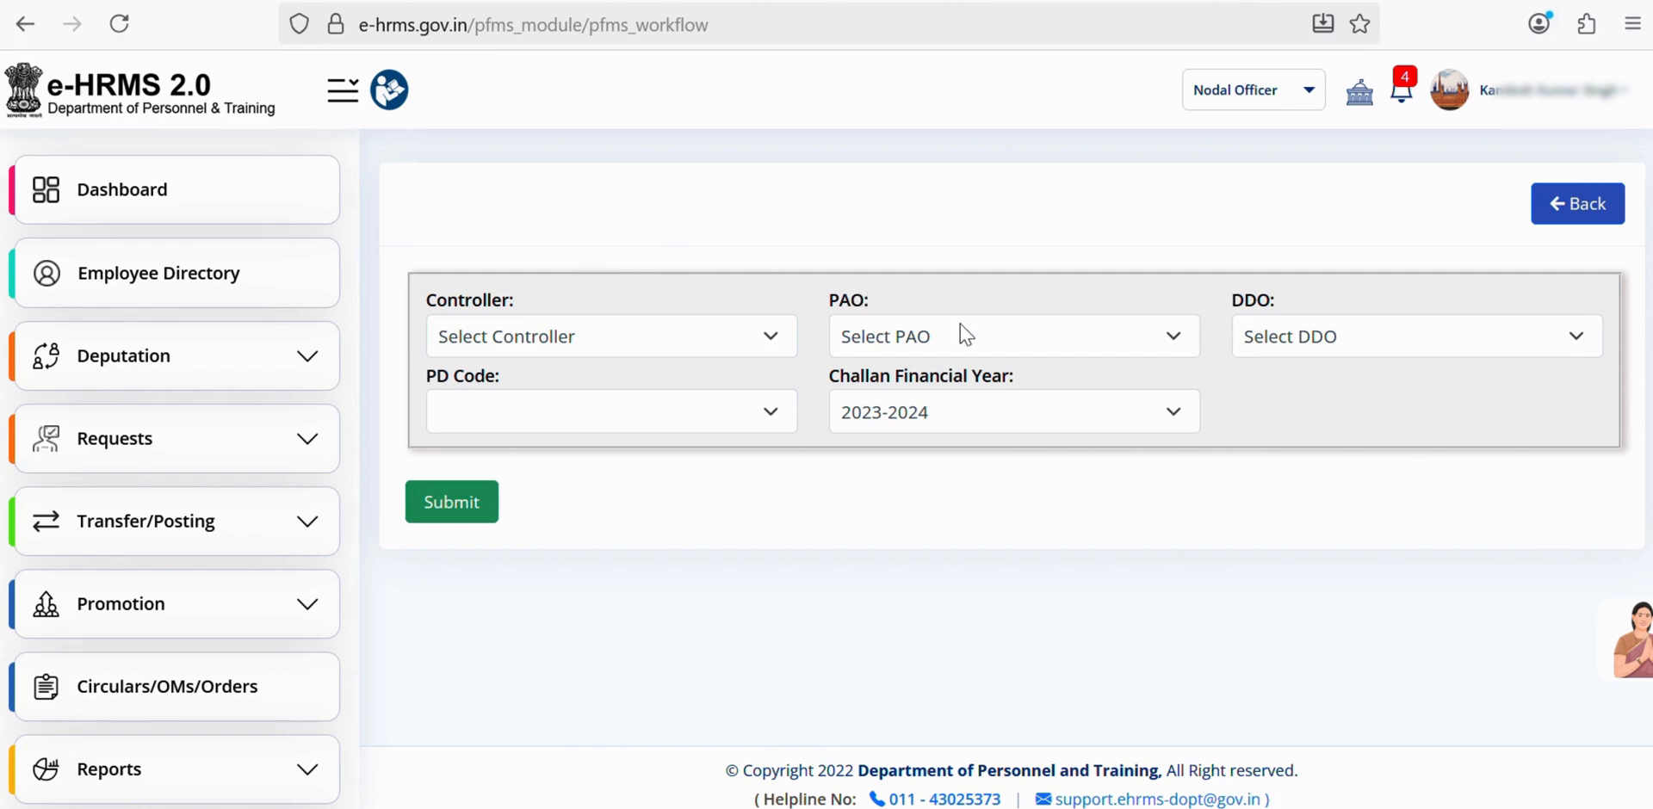
{"action": "left_click", "coordinate": [1116, 334]}
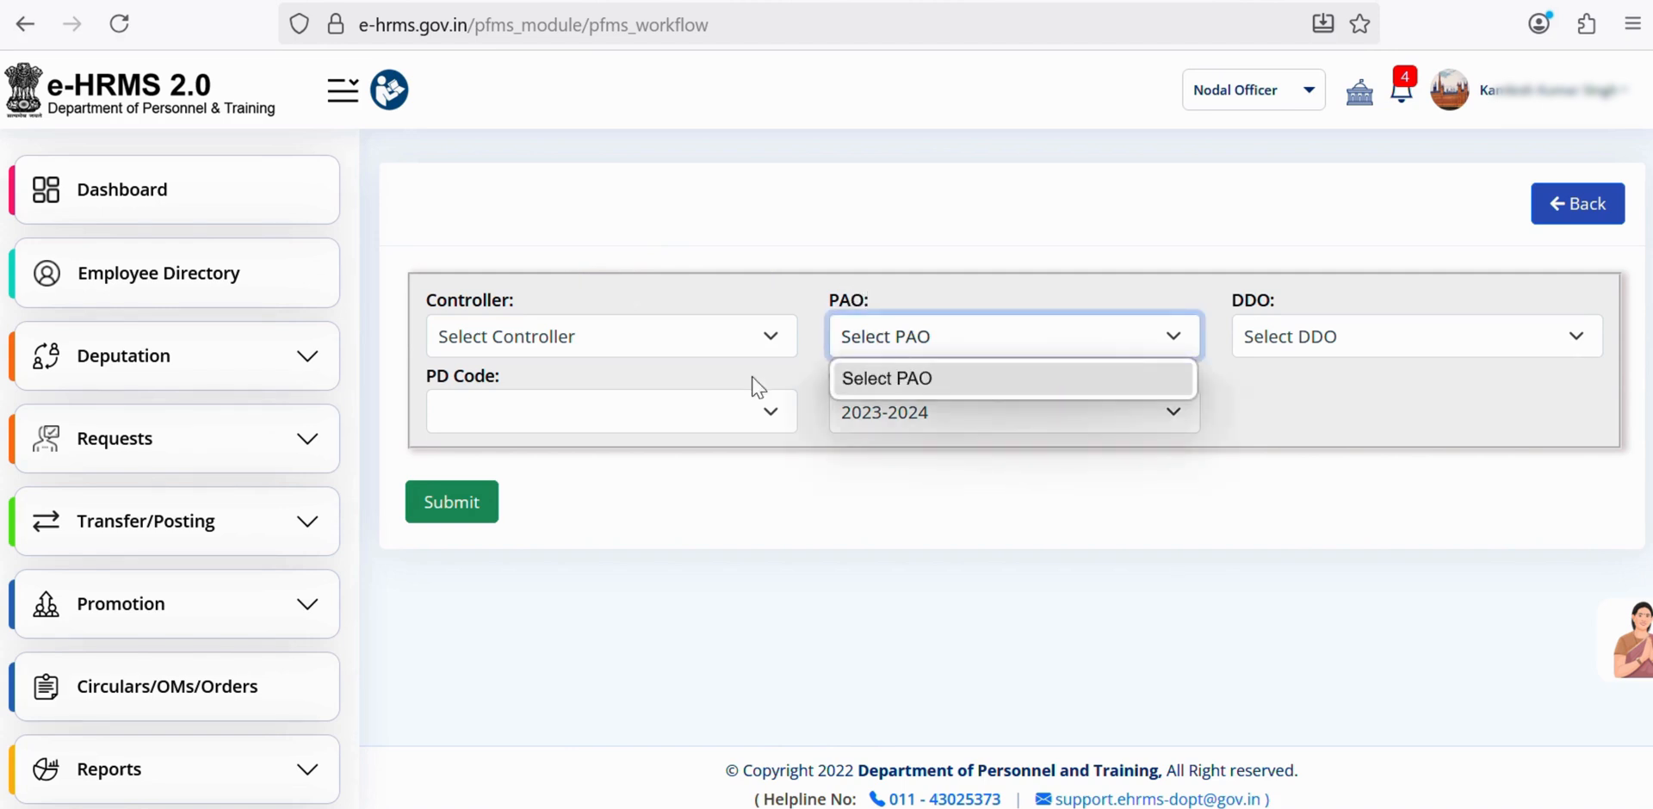
{"action": "left_click", "coordinate": [694, 358]}
{"action": "left_click", "coordinate": [690, 358]}
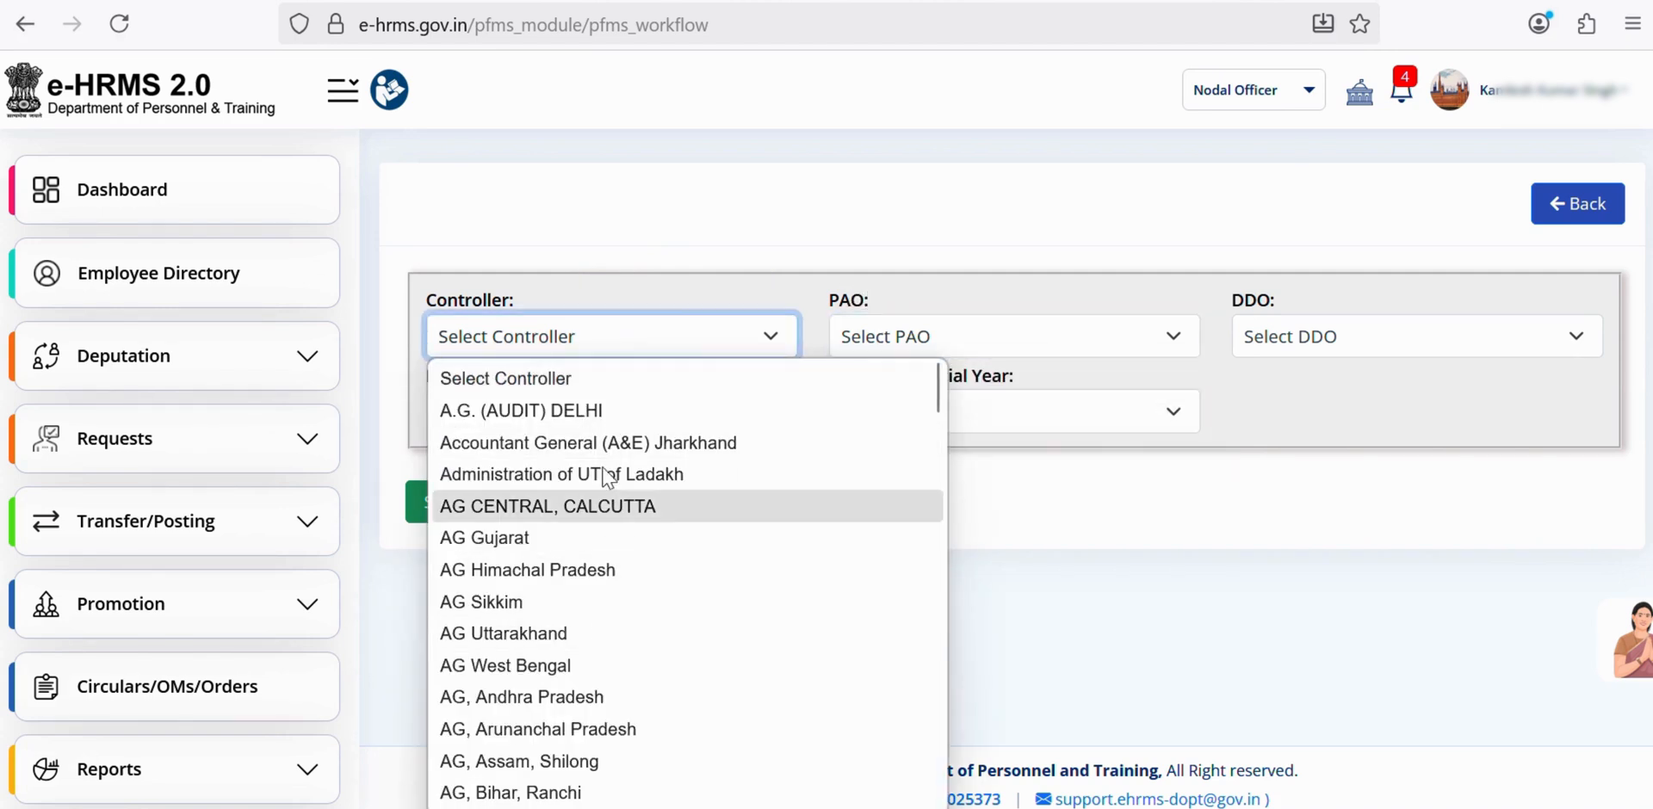
{"action": "left_click", "coordinate": [613, 443]}
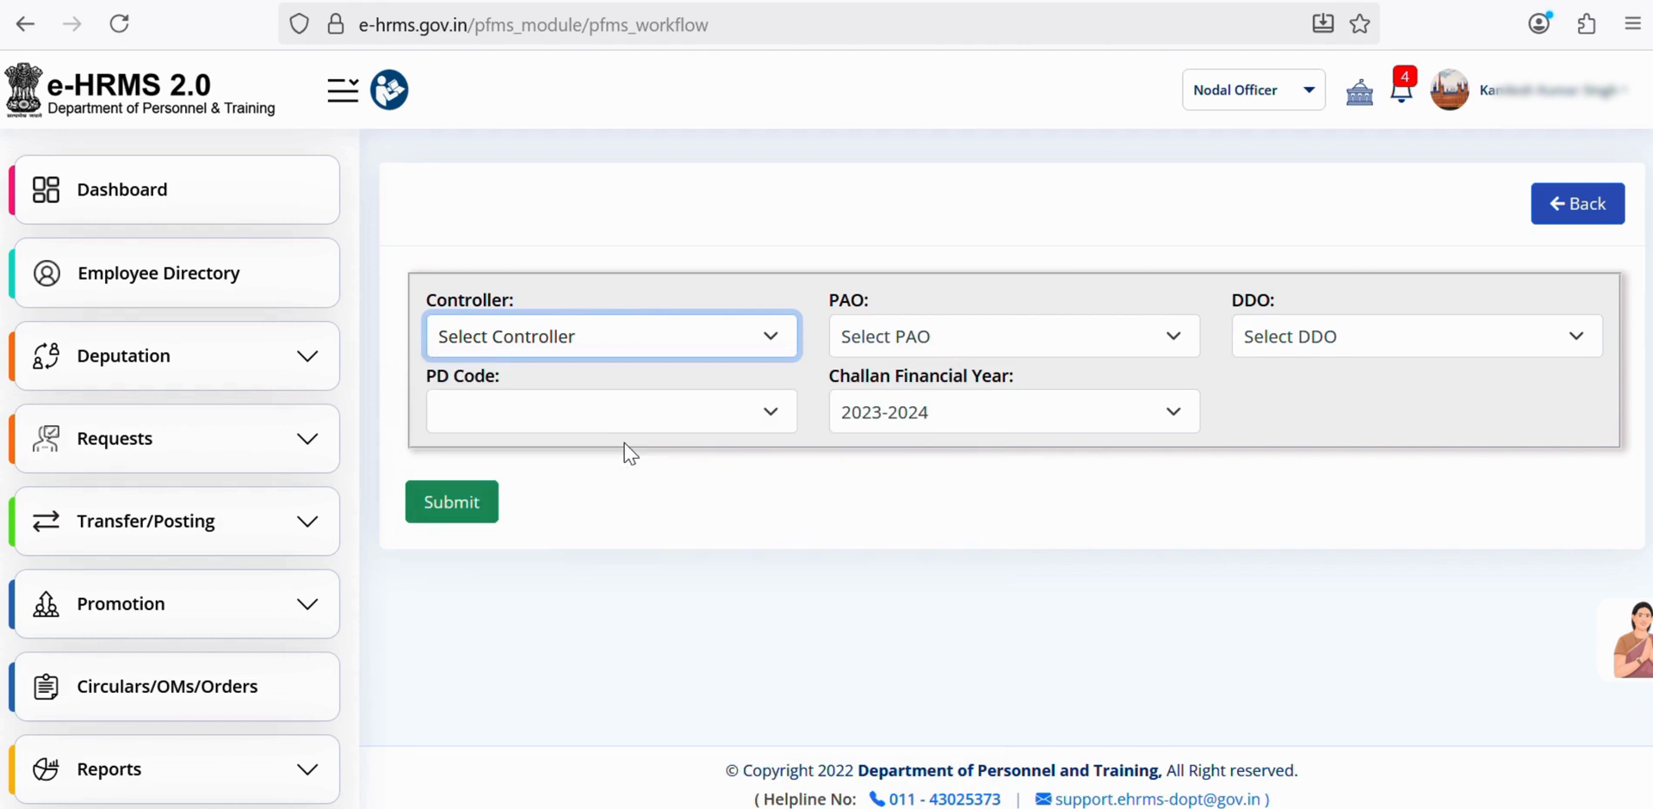
{"action": "left_click", "coordinate": [979, 335]}
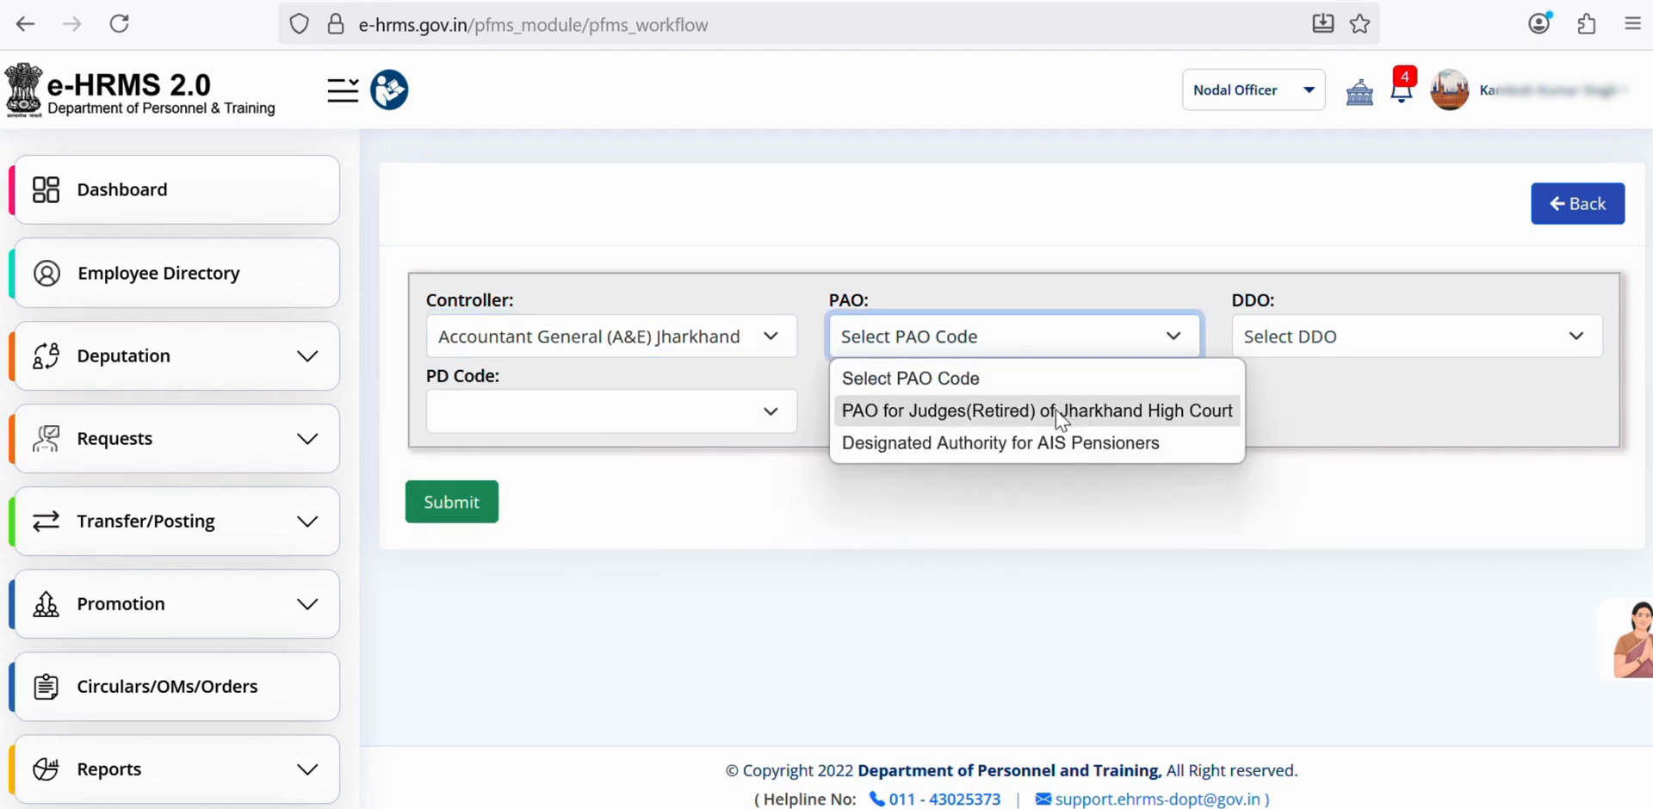
{"action": "left_click", "coordinate": [1062, 421]}
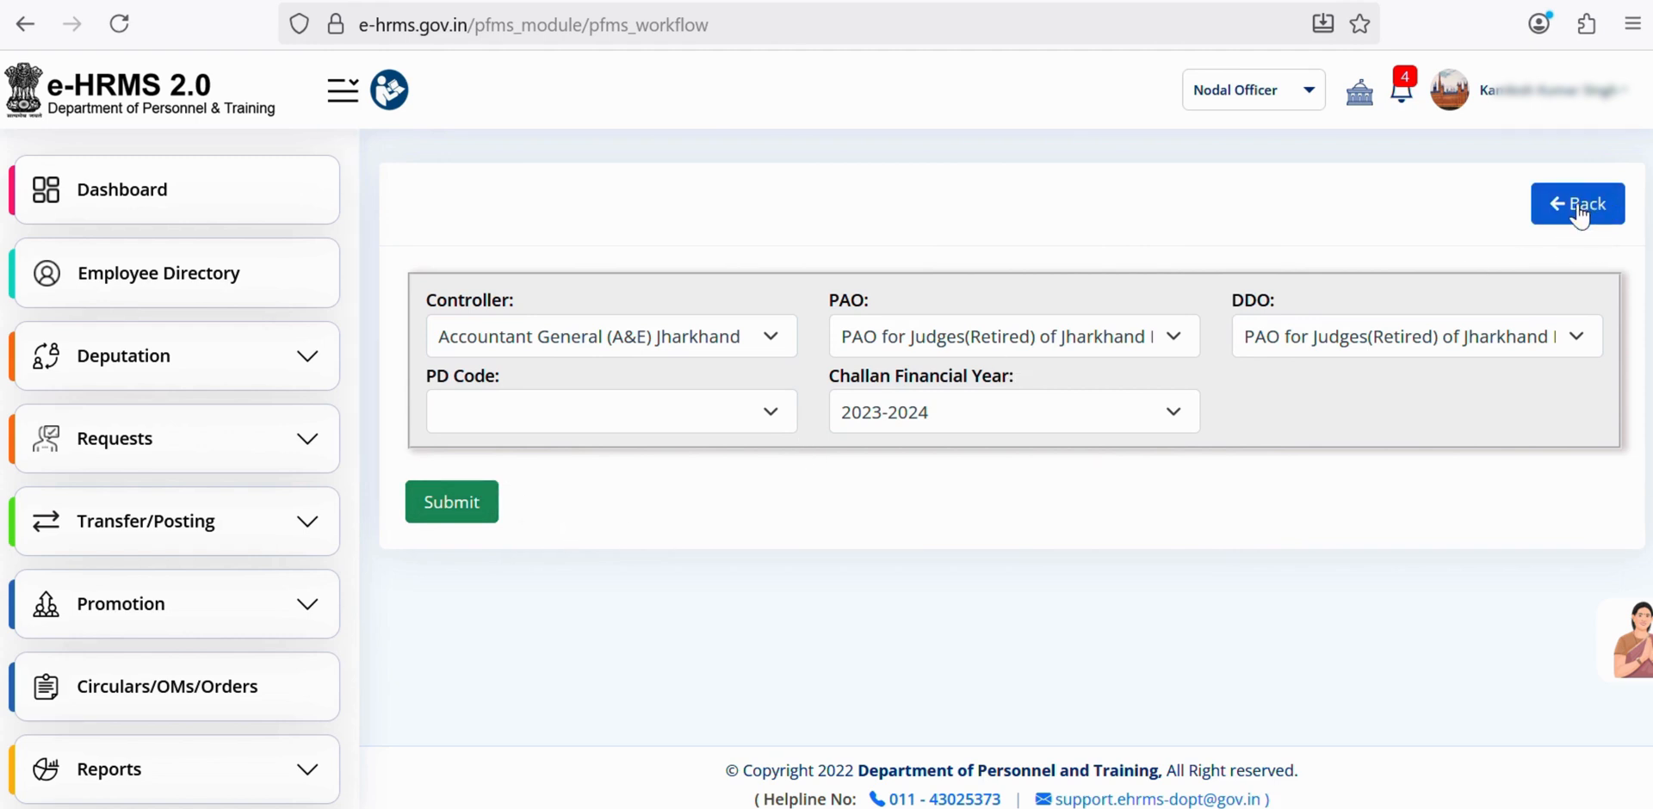
- Go back to page 3 of the workflow list and start a new Telephone workflow
{"action": "left_click", "coordinate": [1578, 211]}
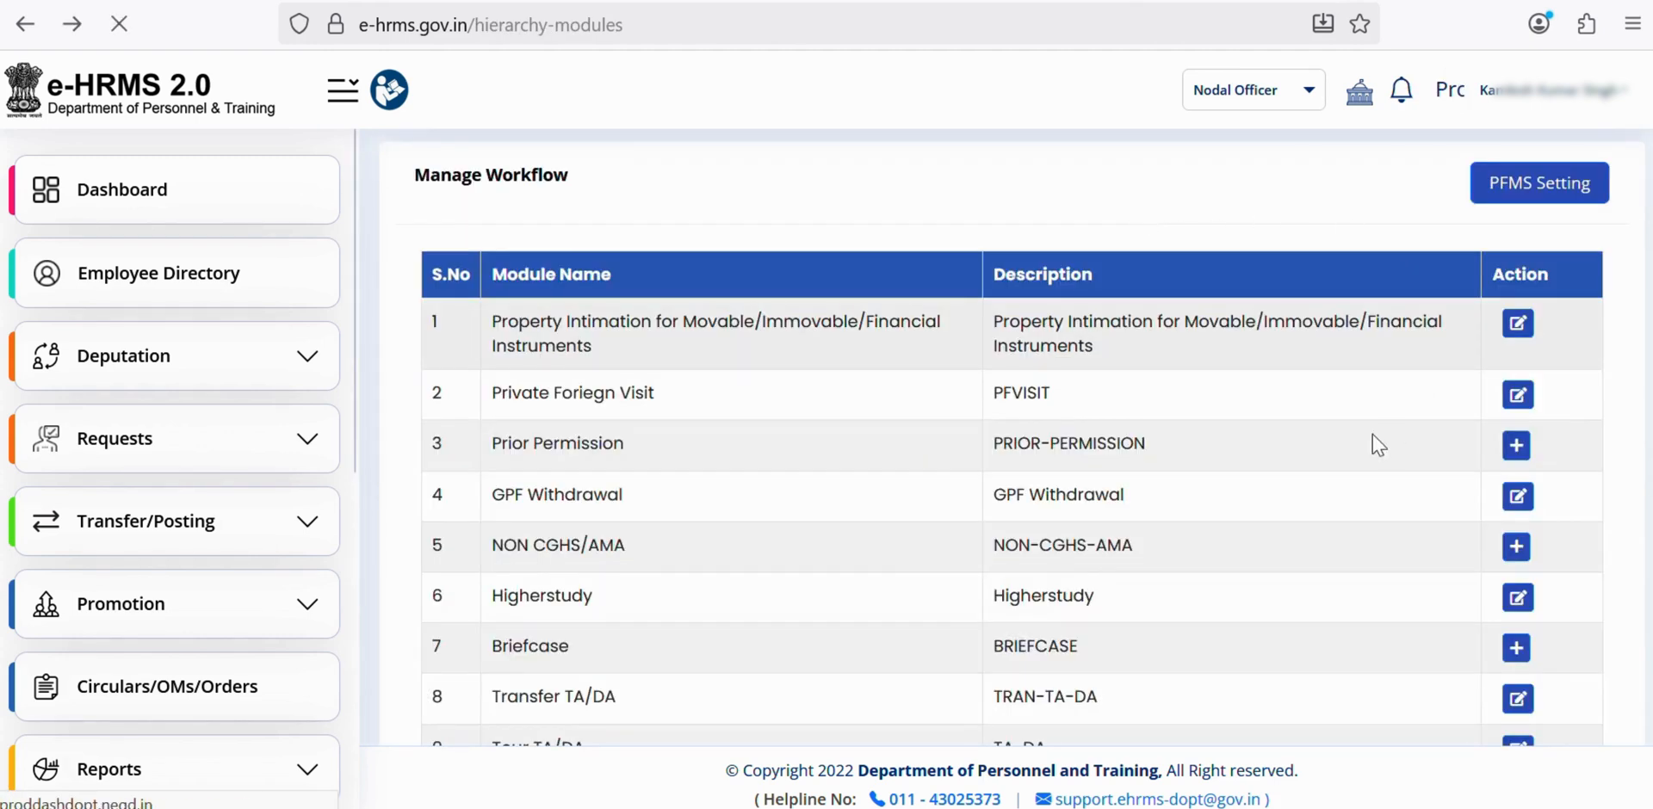
{"action": "scroll", "coordinate": [1389, 459], "scroll_direction": "down", "scroll_amount": 3}
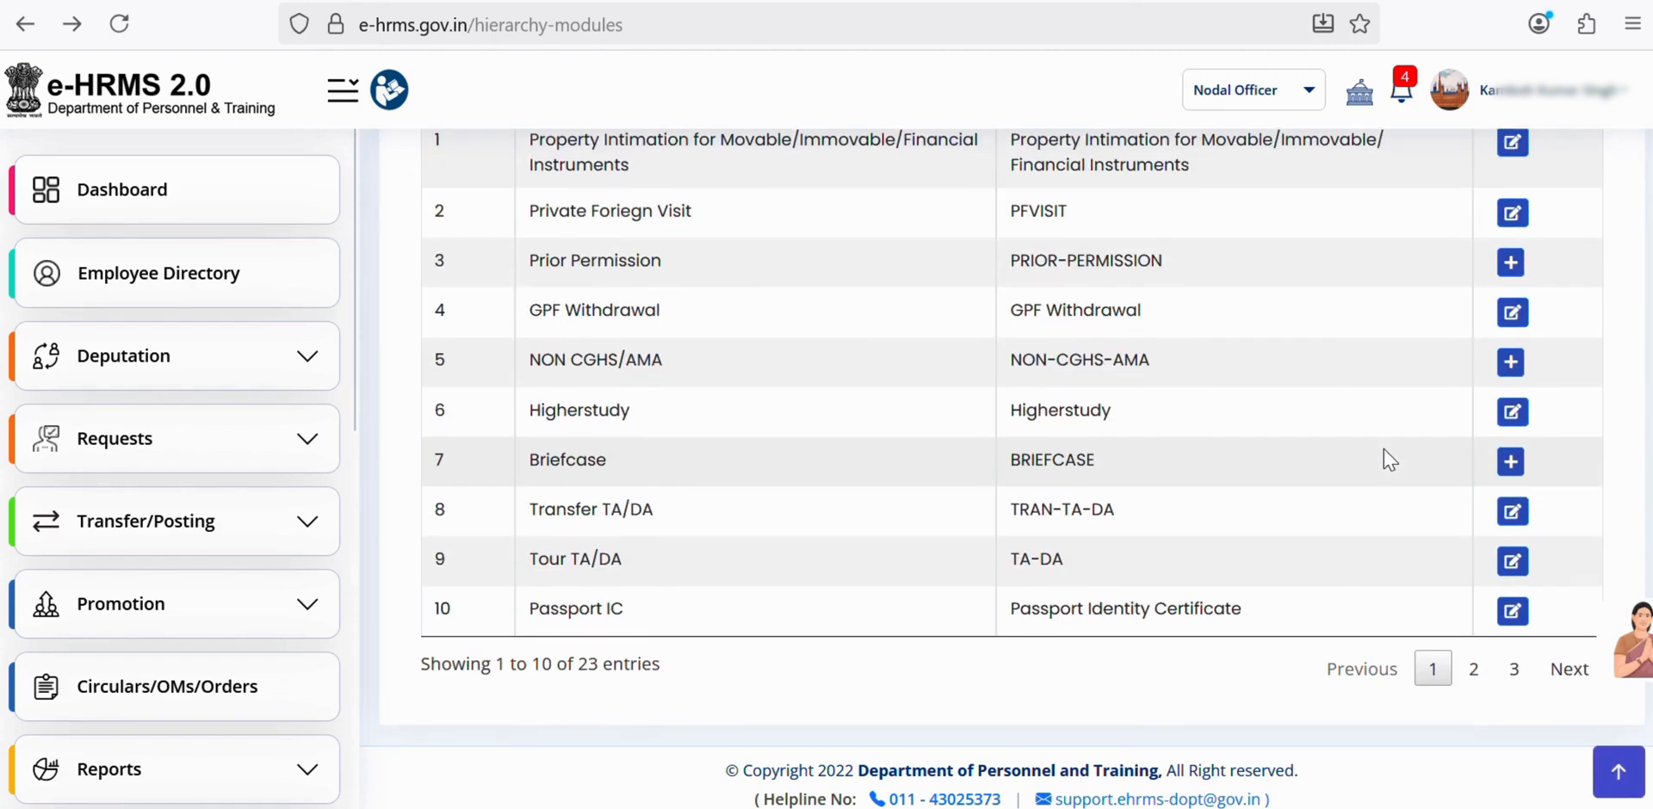
{"action": "left_click", "coordinate": [1514, 678]}
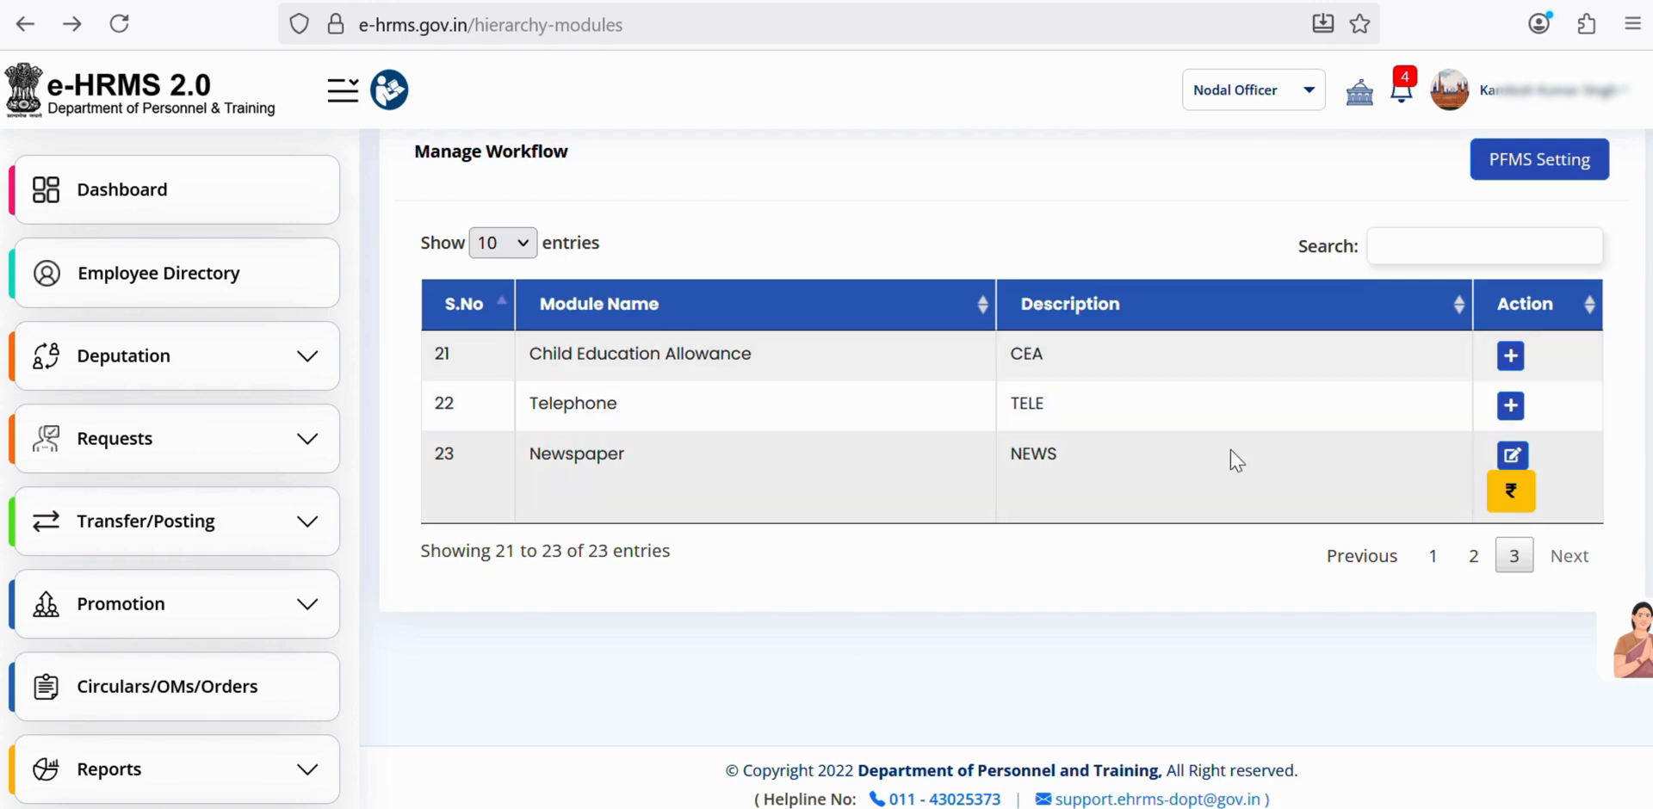
{"action": "left_click", "coordinate": [1512, 408]}
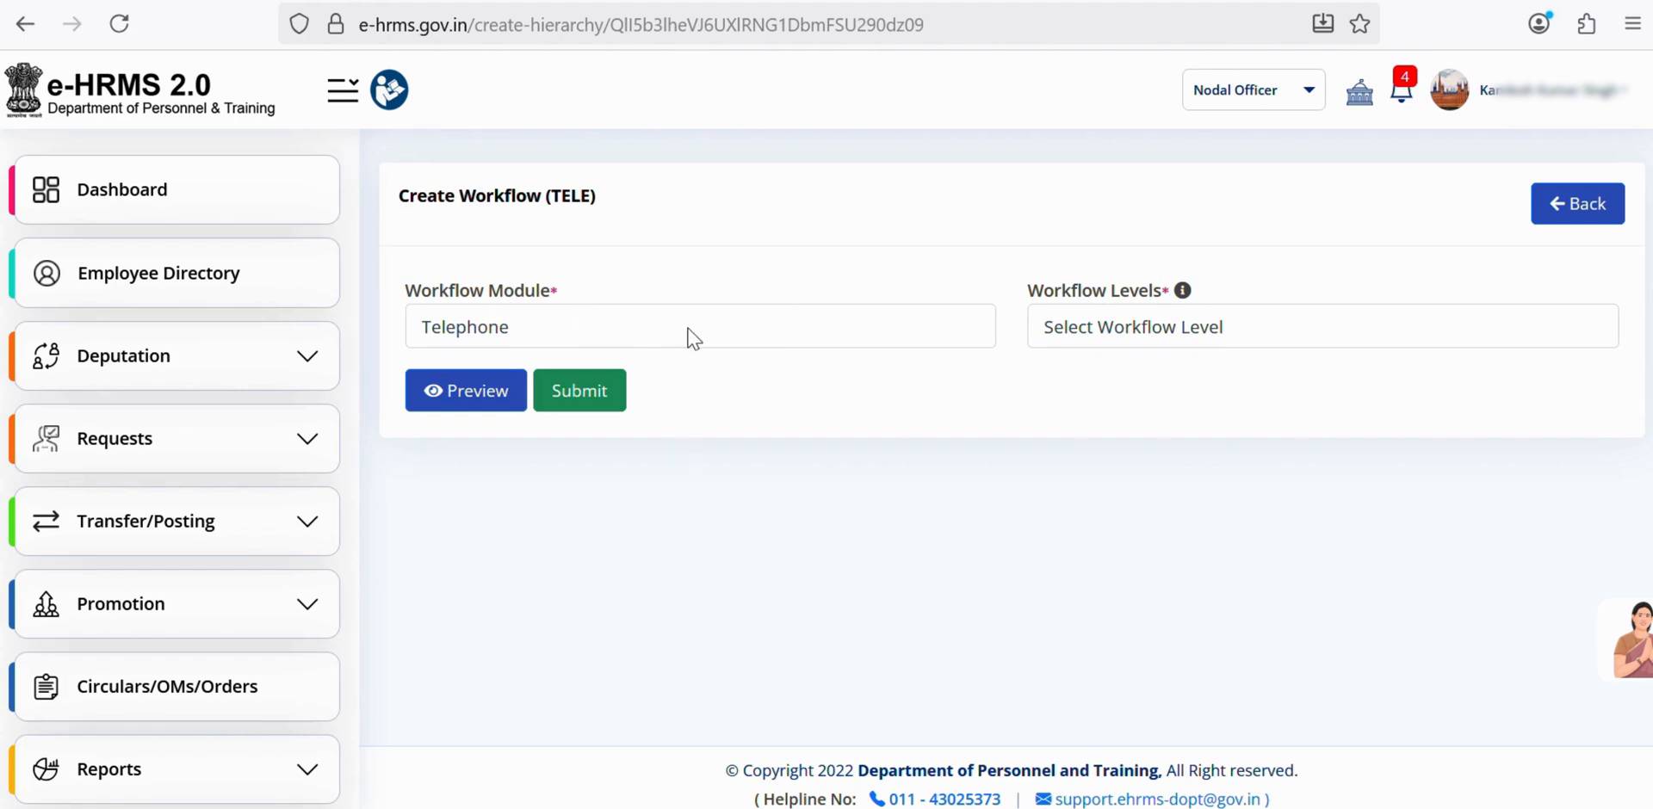
- Set the Telephone workflow's Workflow Levels to 3
{"action": "left_click", "coordinate": [1137, 335]}
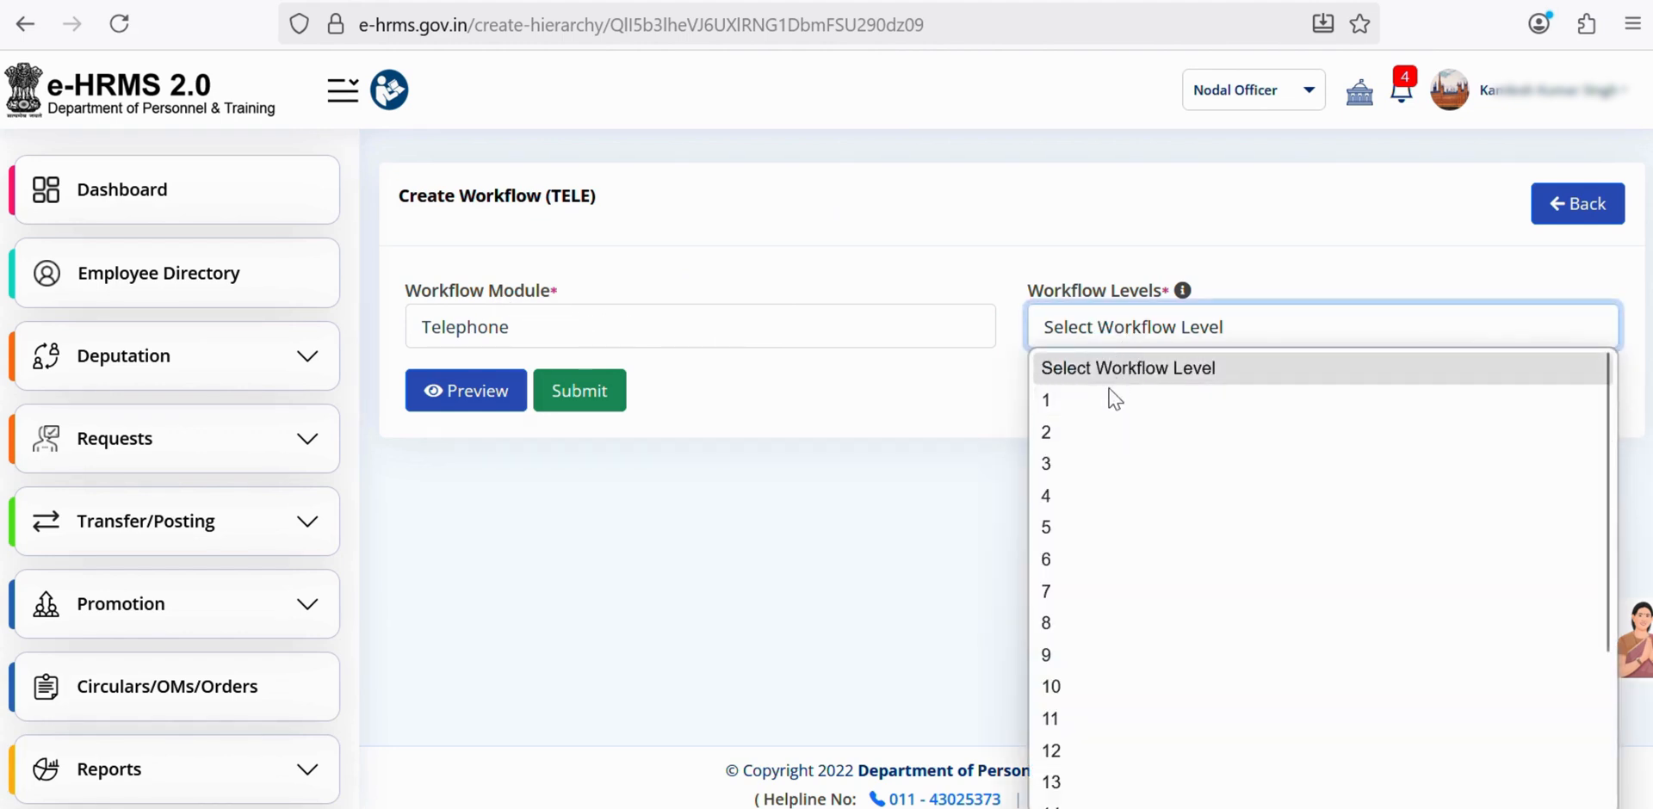
{"action": "left_click", "coordinate": [1103, 464]}
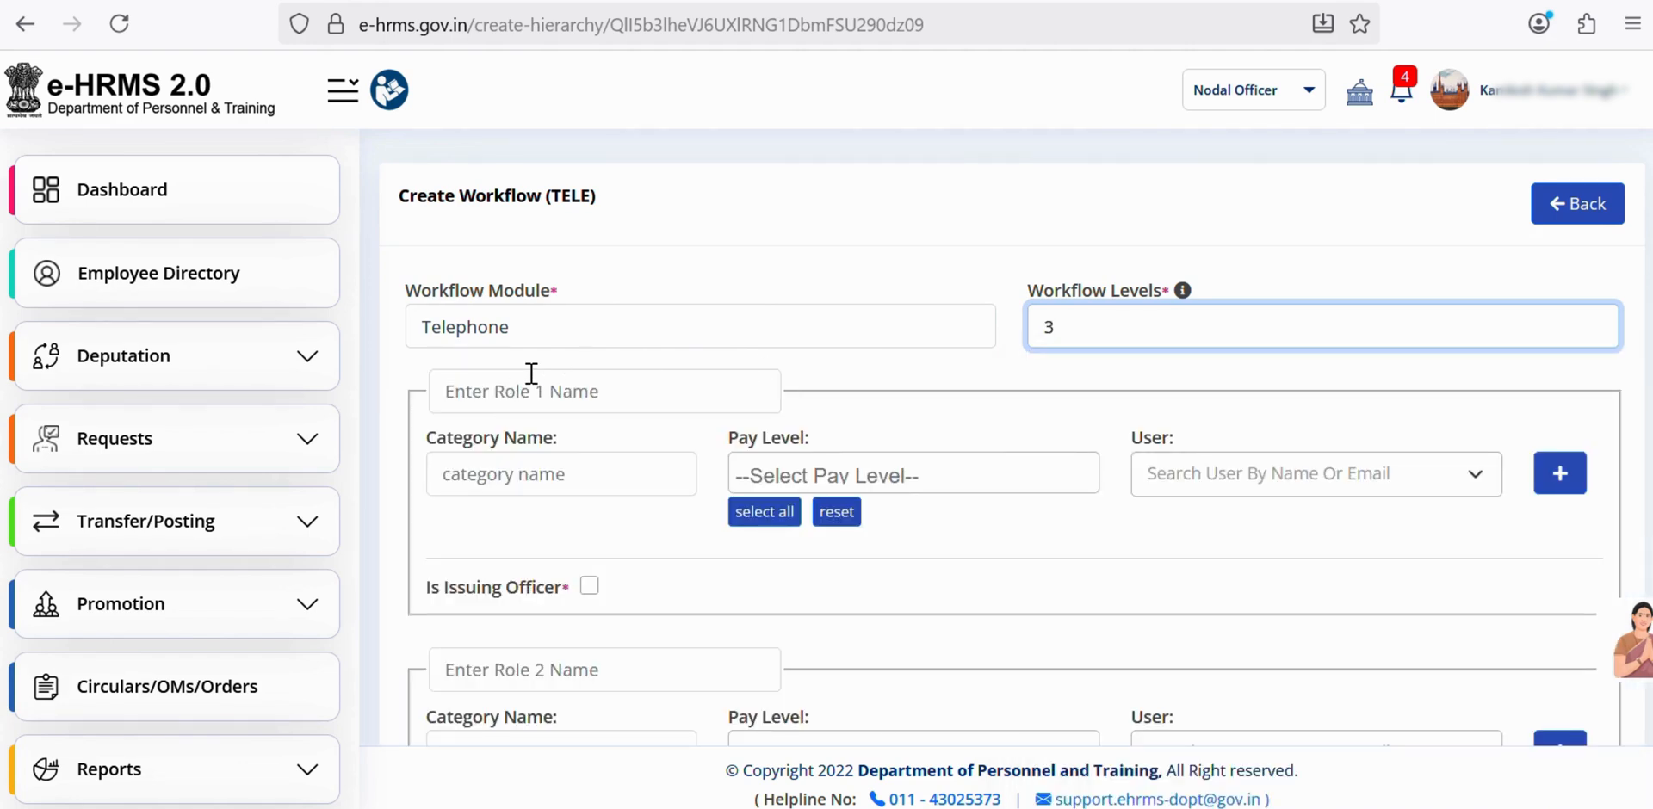
{"action": "scroll", "coordinate": [773, 301], "scroll_direction": "down", "scroll_amount": 2}
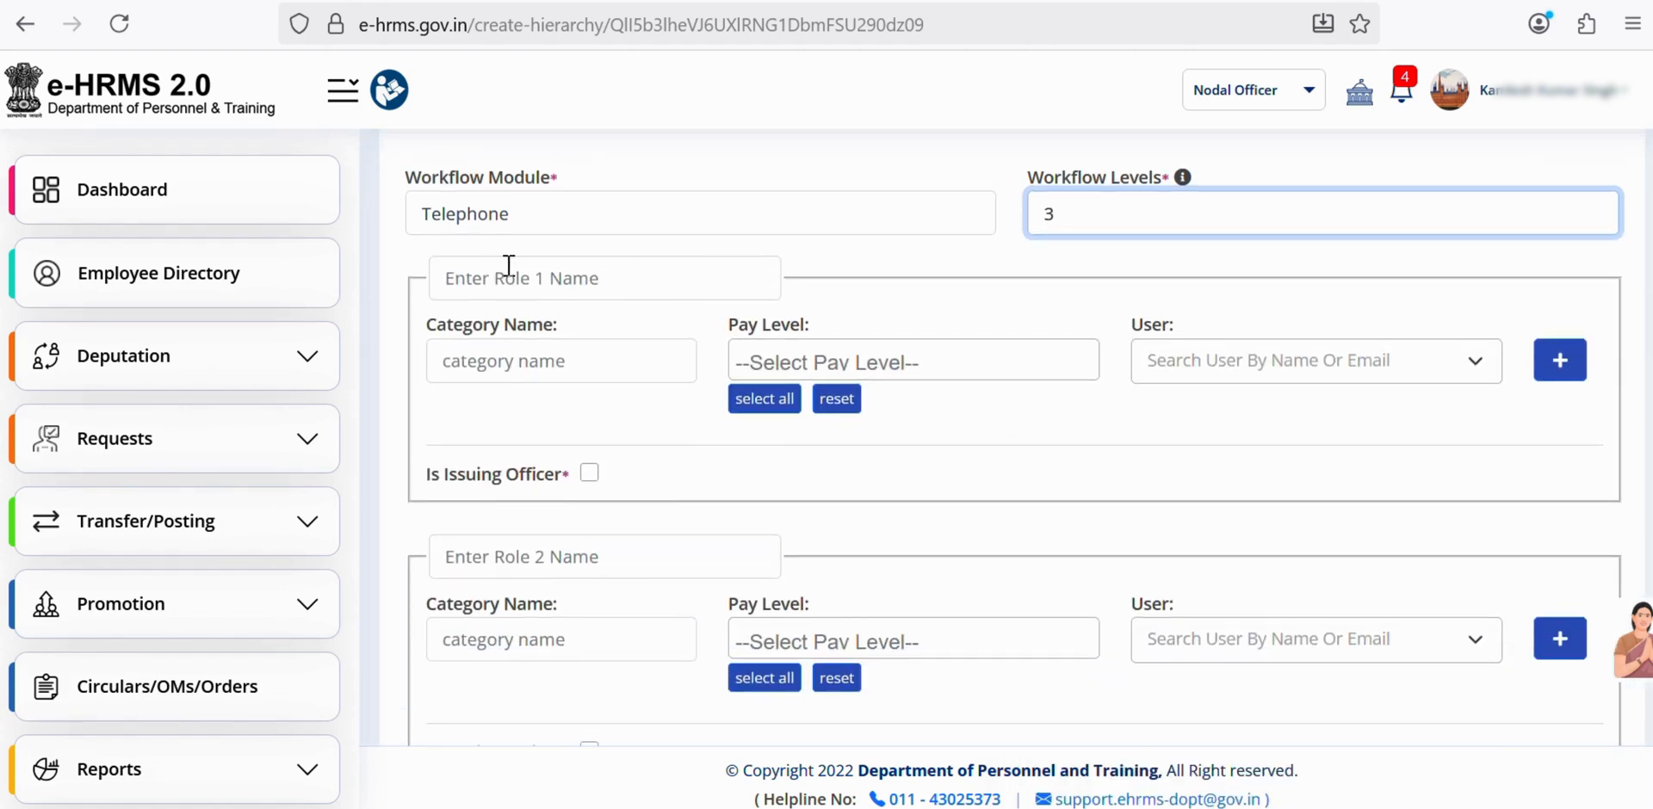
- Name role 1 ASO, with Category 1 and all pay levels 1–18
{"action": "left_click", "coordinate": [499, 273]}
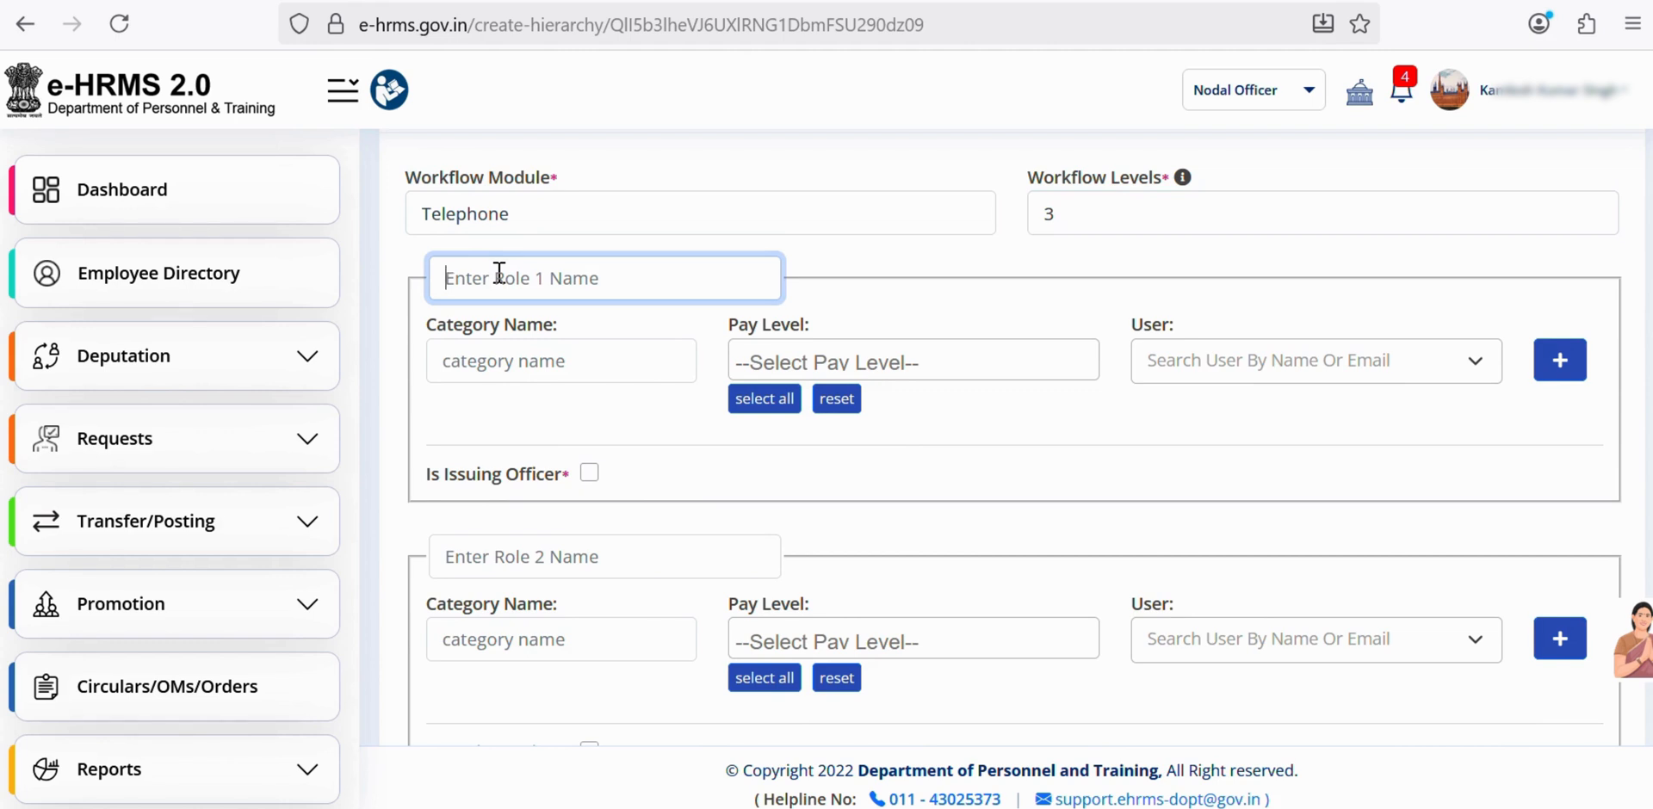
{"action": "type", "text": "ASO"}
{"action": "left_click", "coordinate": [531, 363]}
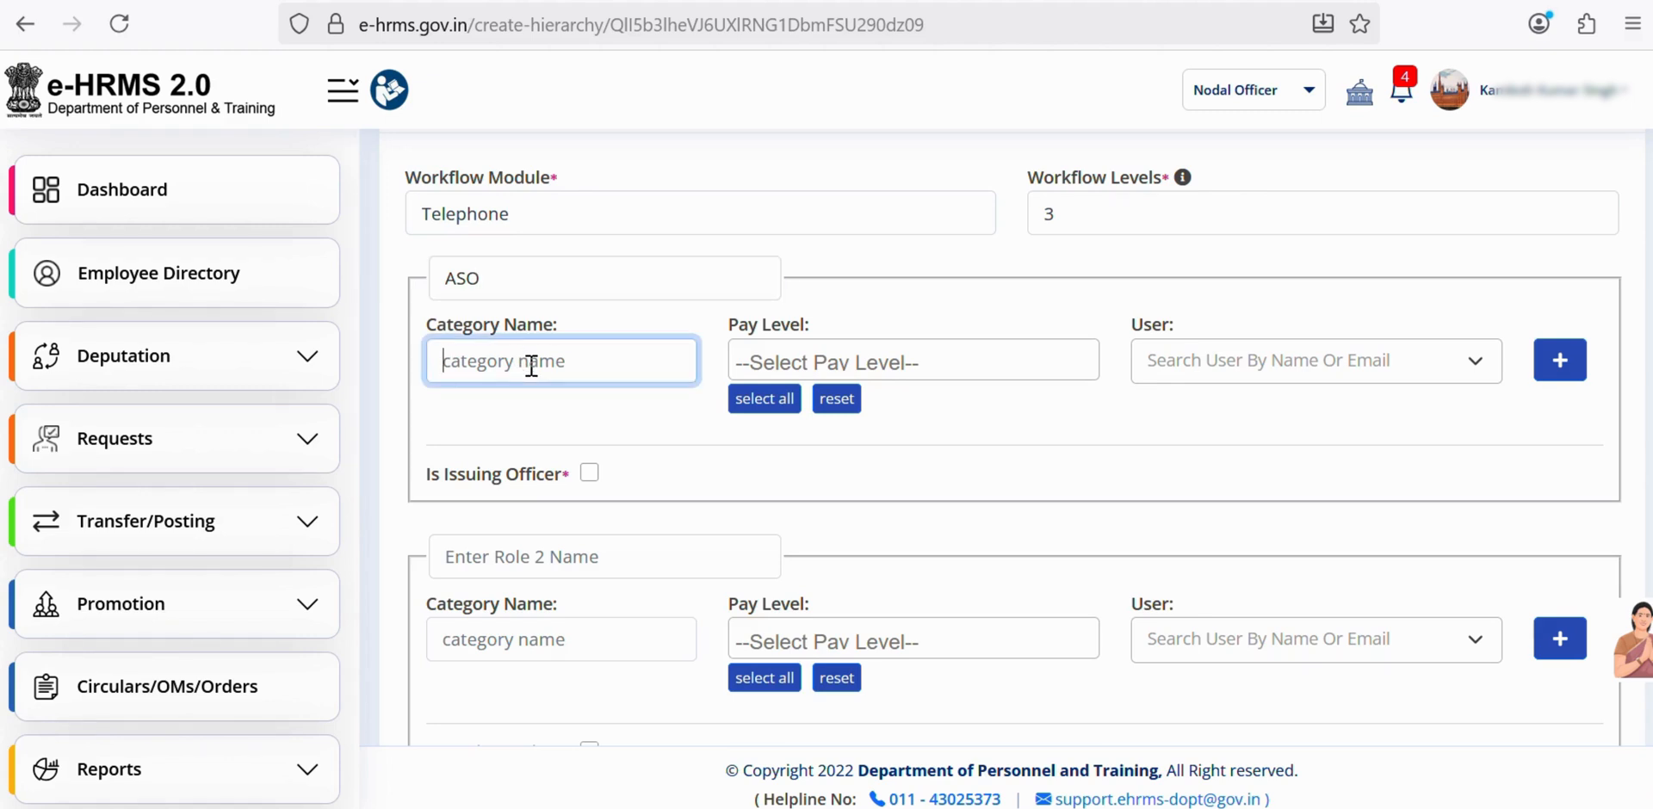
{"action": "type", "text": "Ca"}
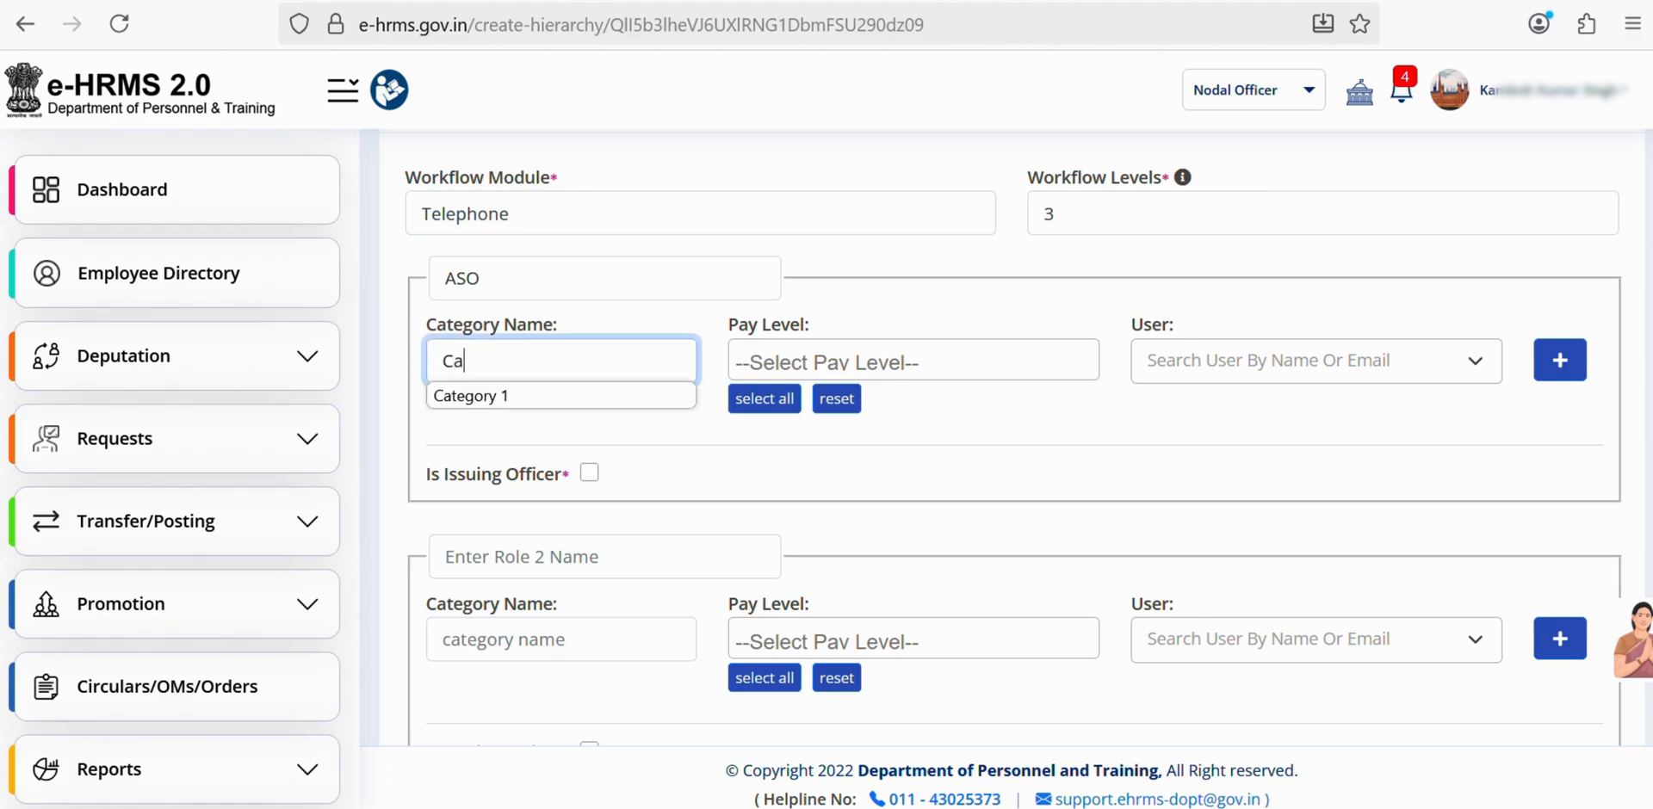
{"action": "left_click", "coordinate": [510, 398]}
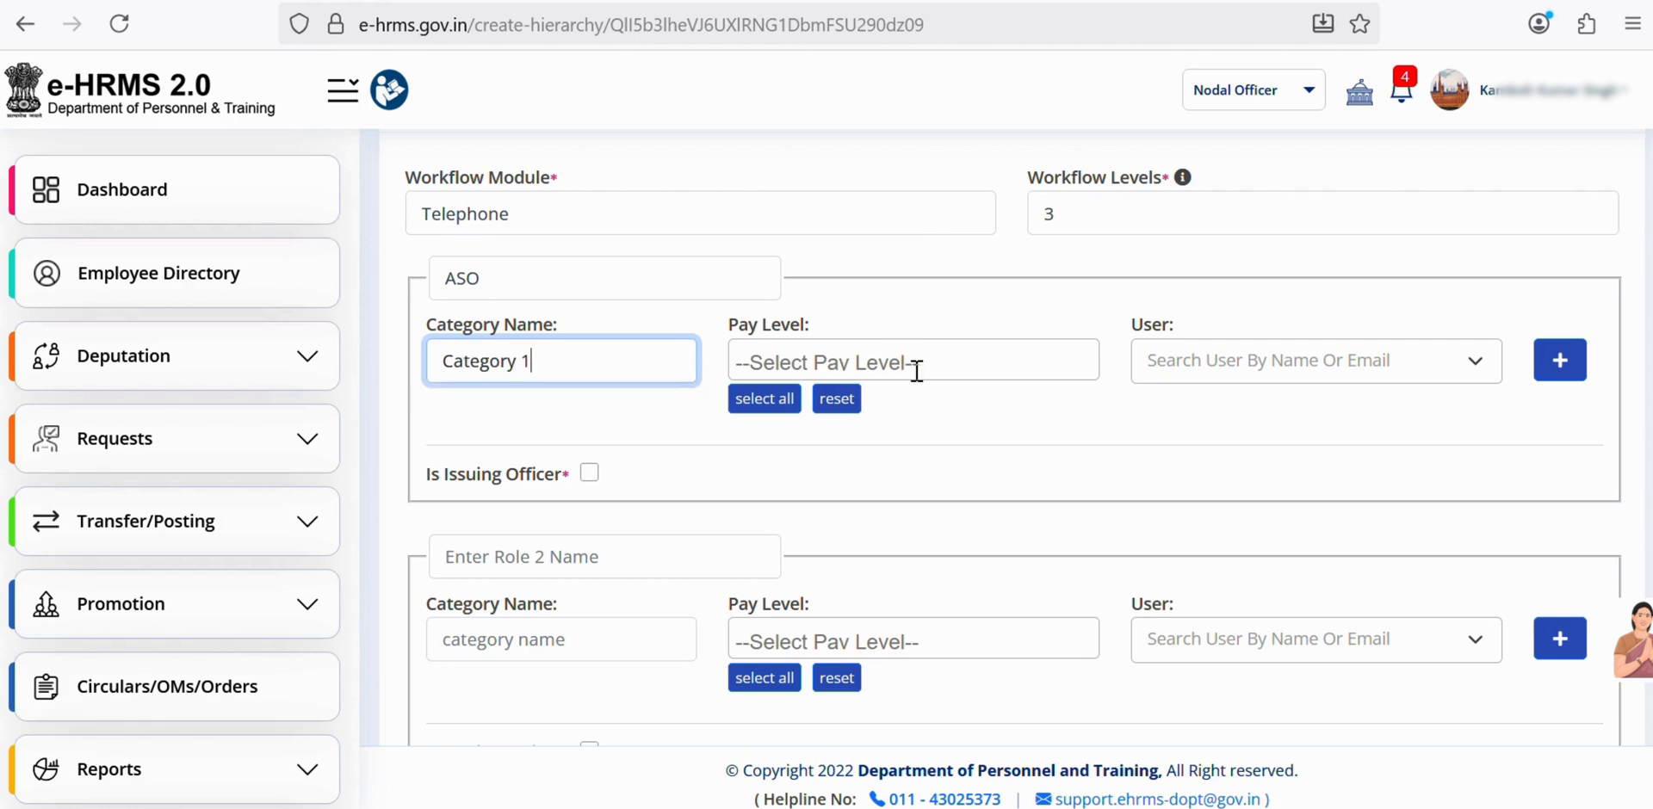
{"action": "left_click", "coordinate": [844, 360]}
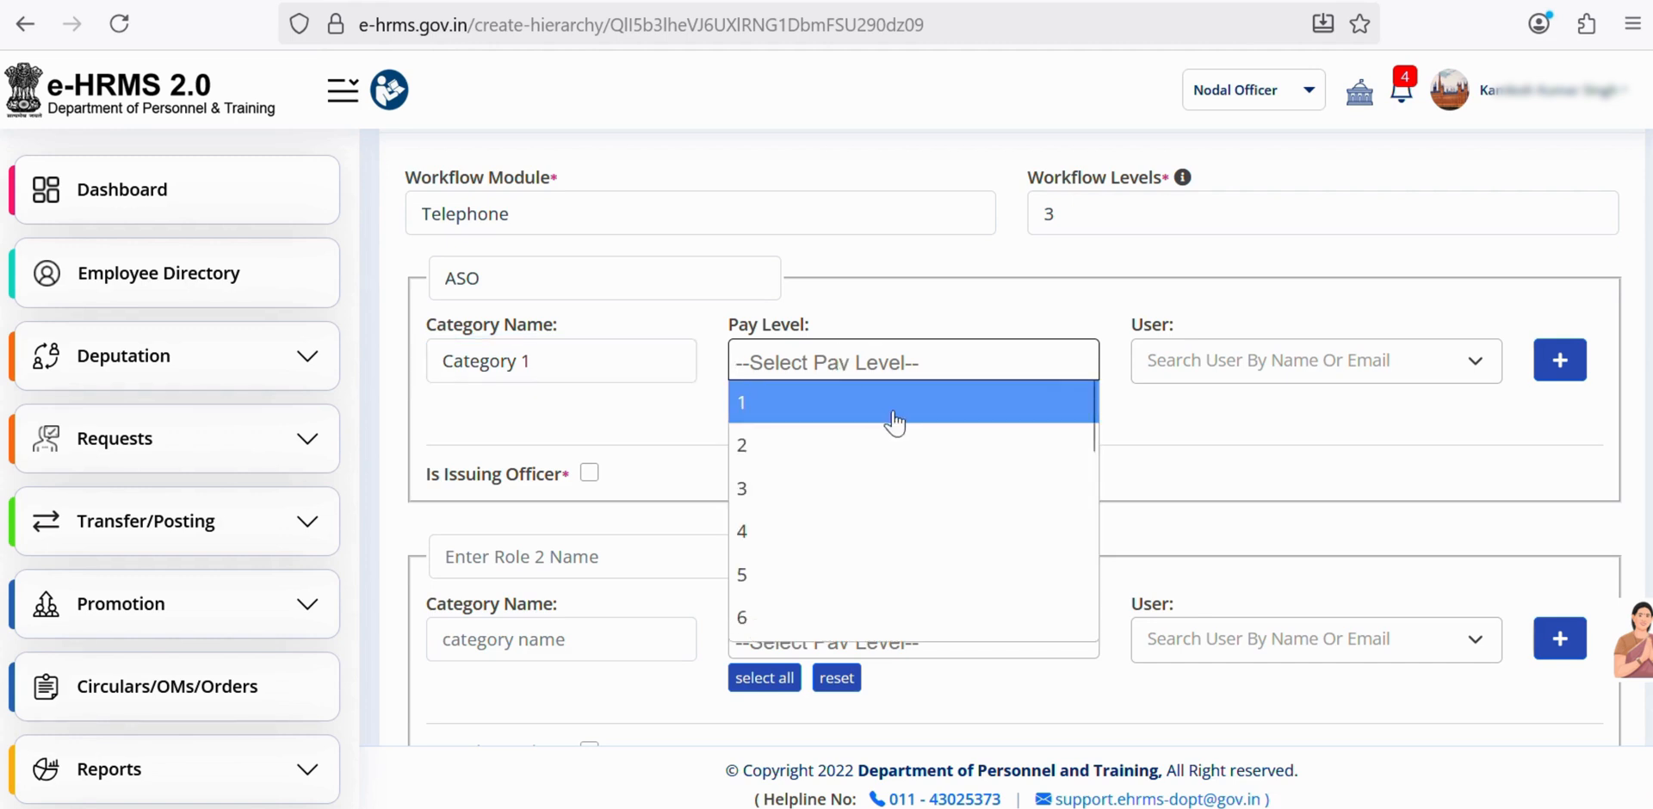
{"action": "left_click", "coordinate": [940, 314]}
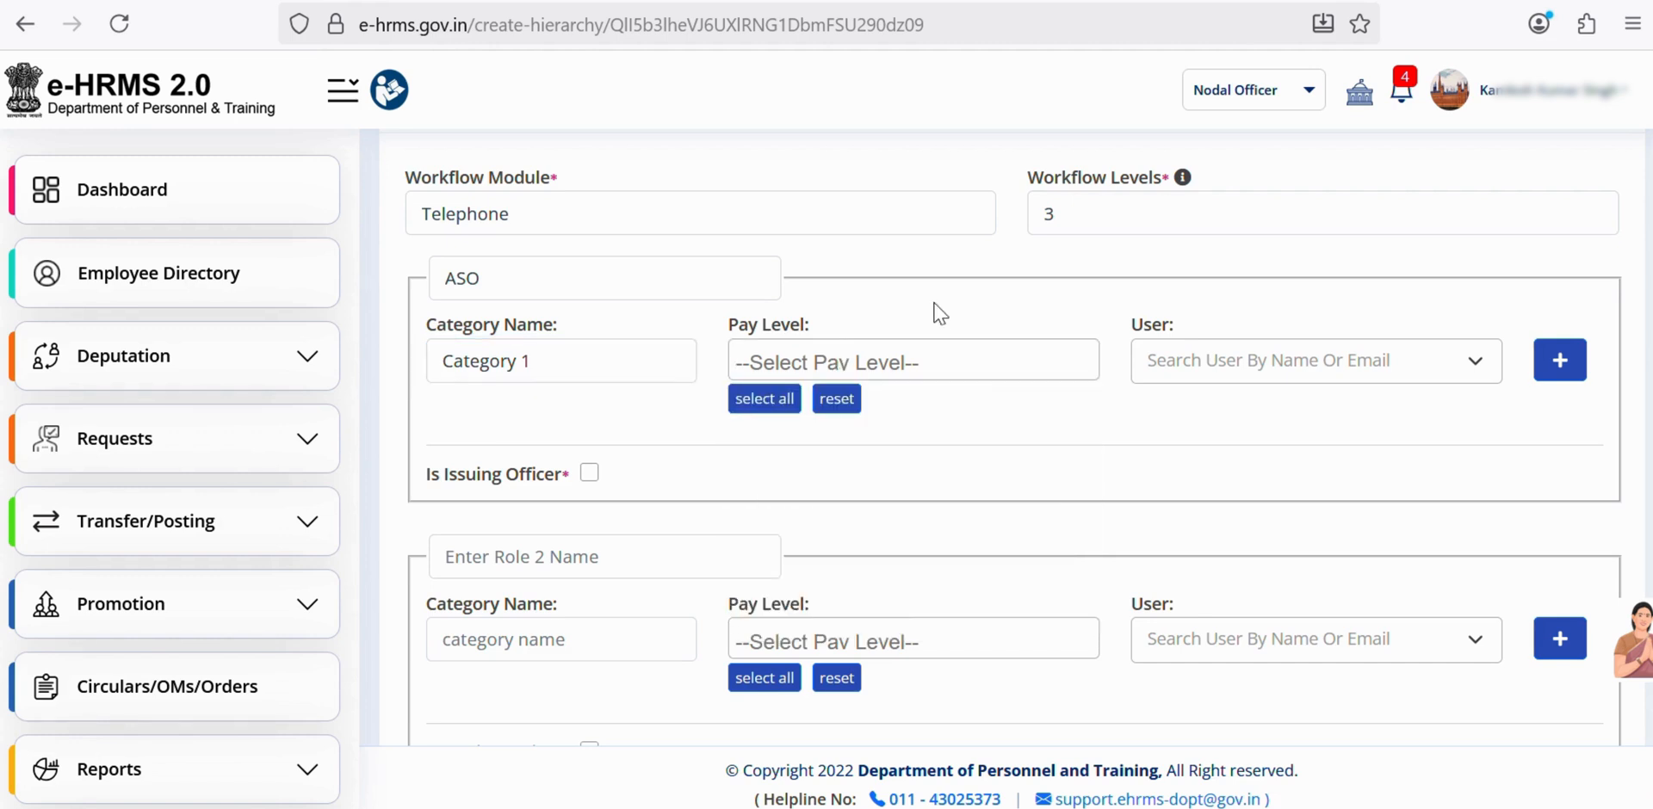
{"action": "left_click", "coordinate": [763, 399]}
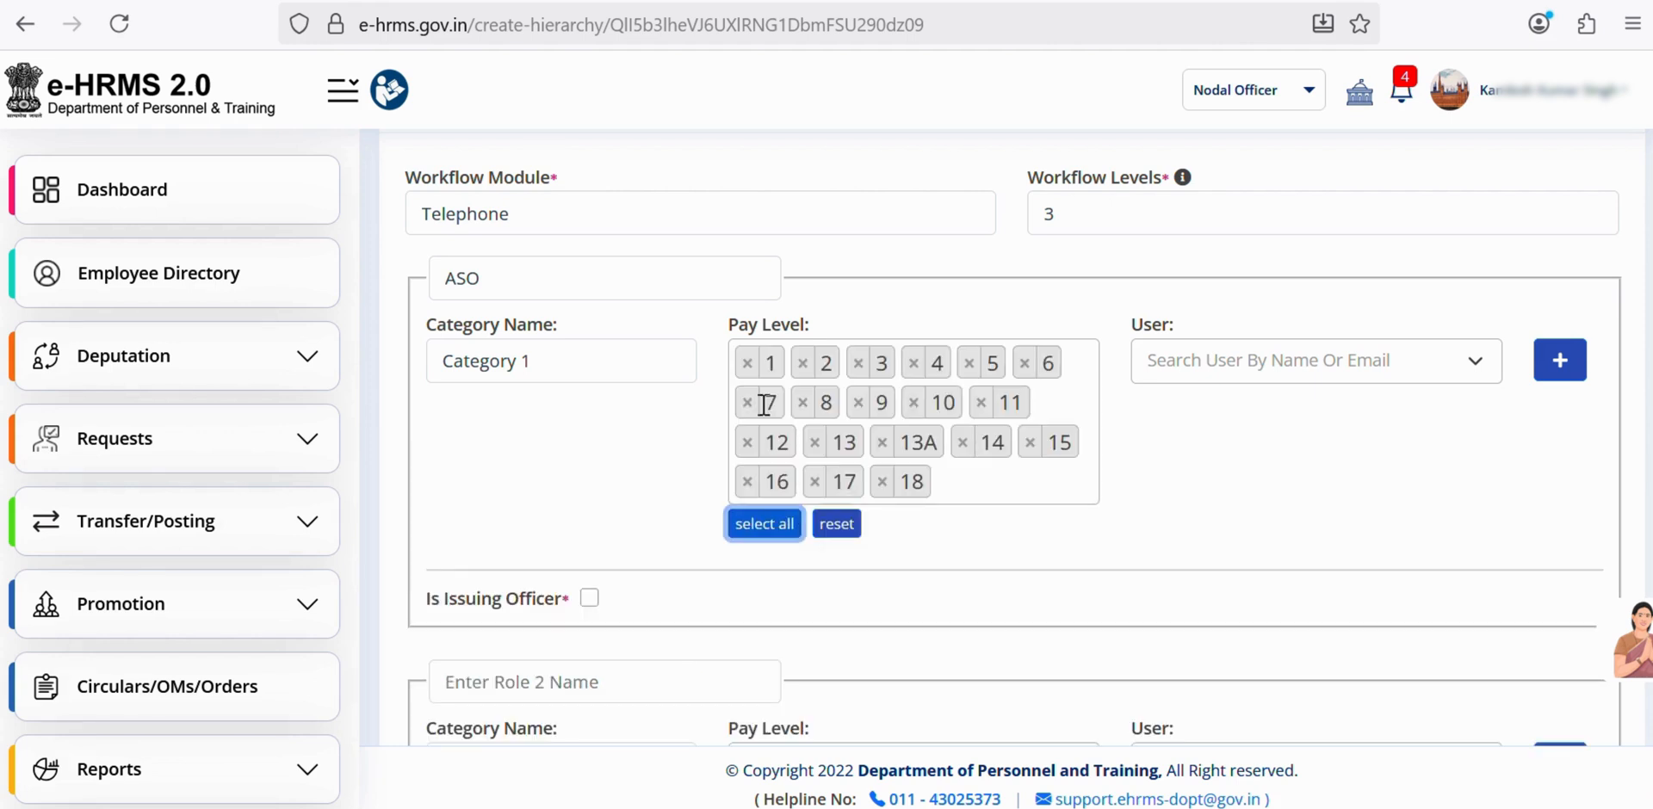
- Search by the test user's e-mail and assign that user to the ASO role
{"action": "left_click", "coordinate": [1245, 360]}
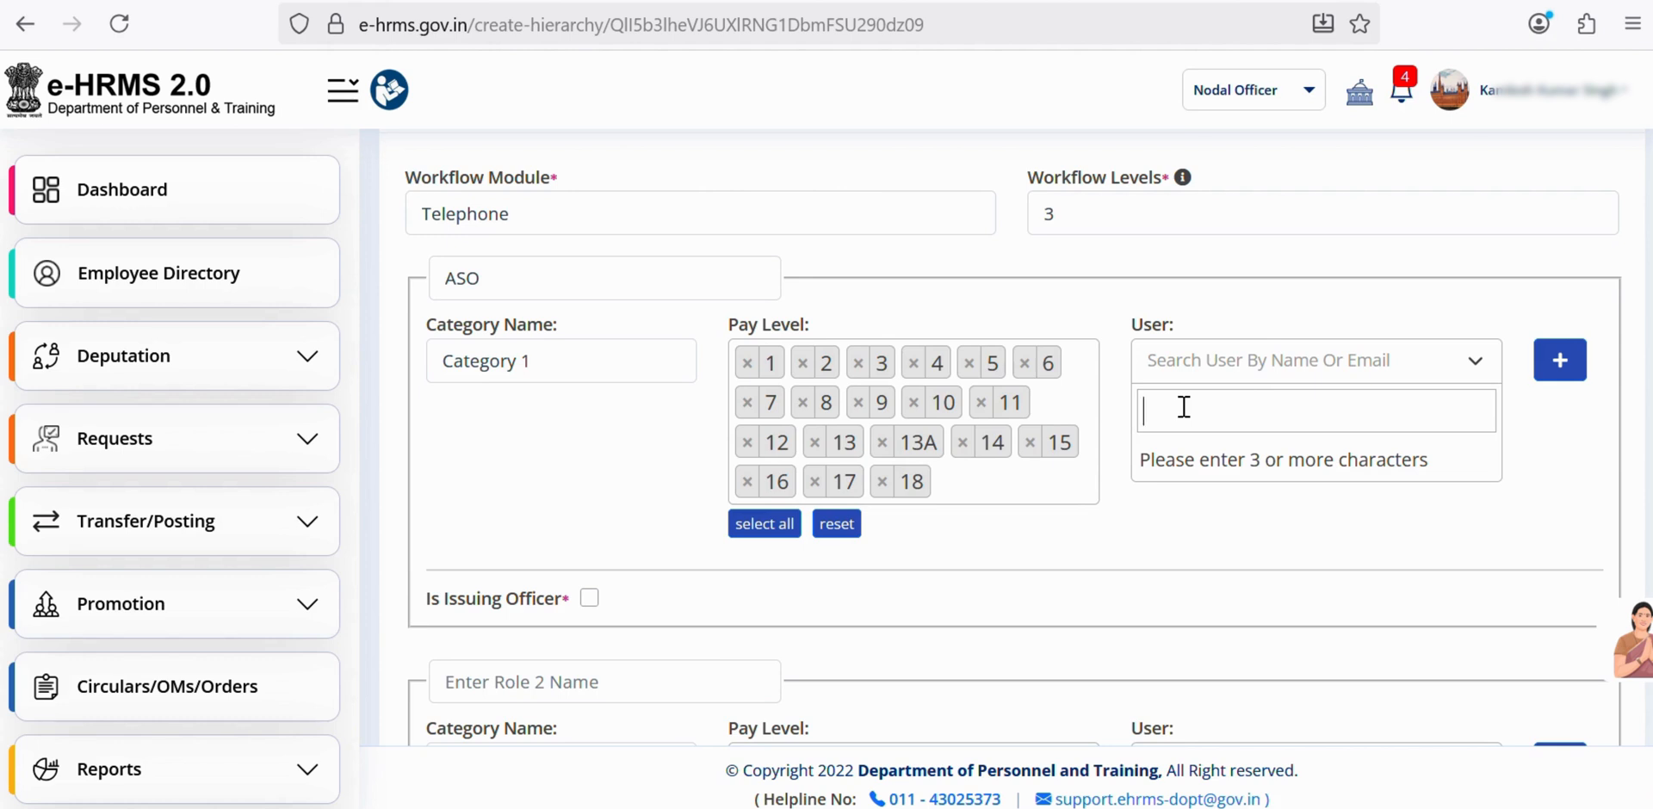
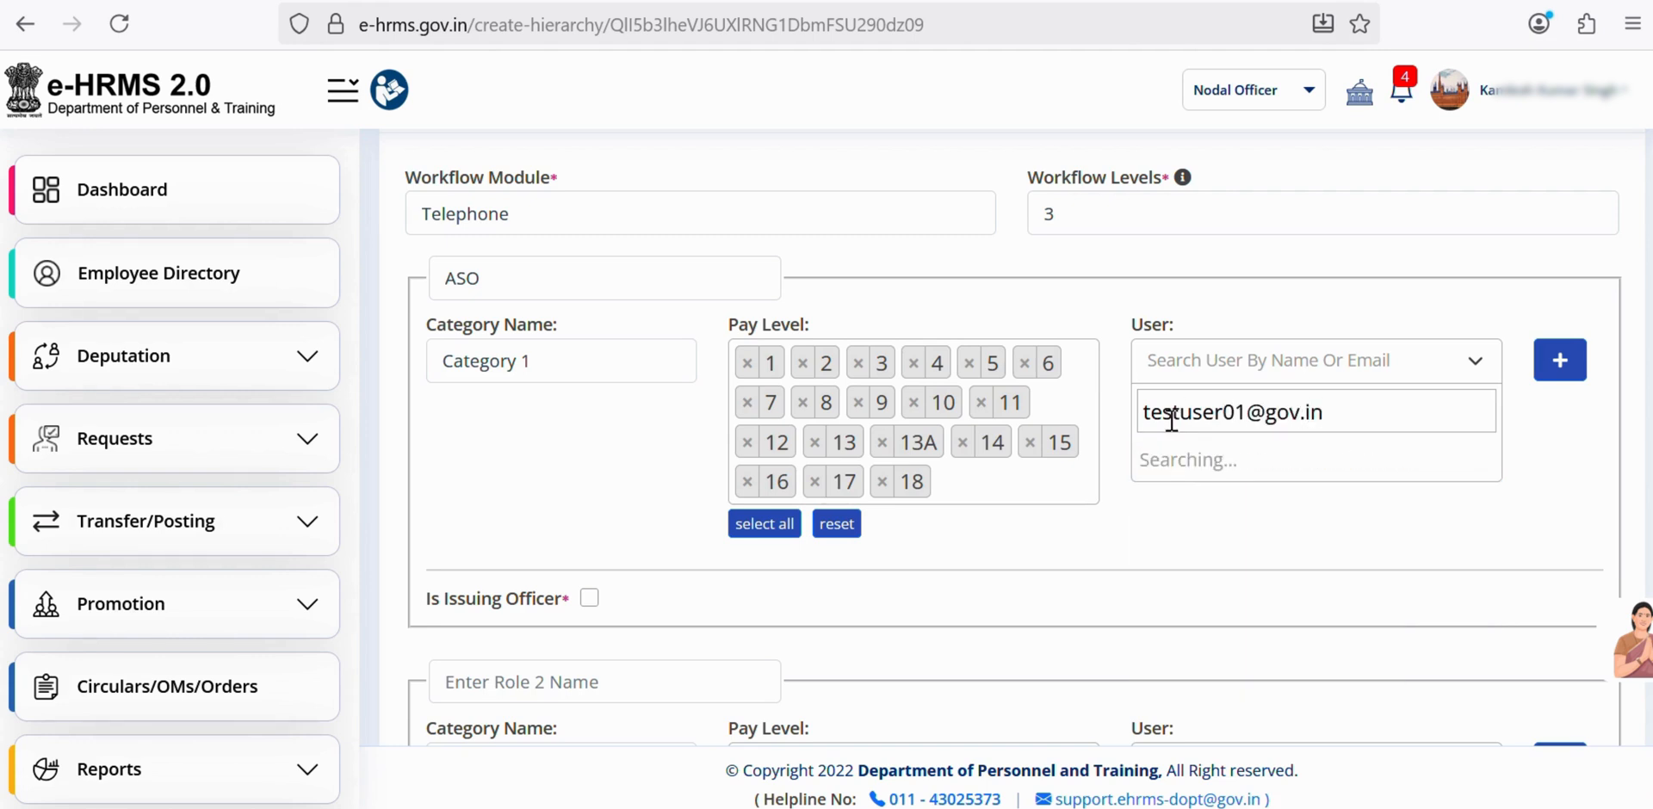
{"action": "left_click", "coordinate": [1339, 465]}
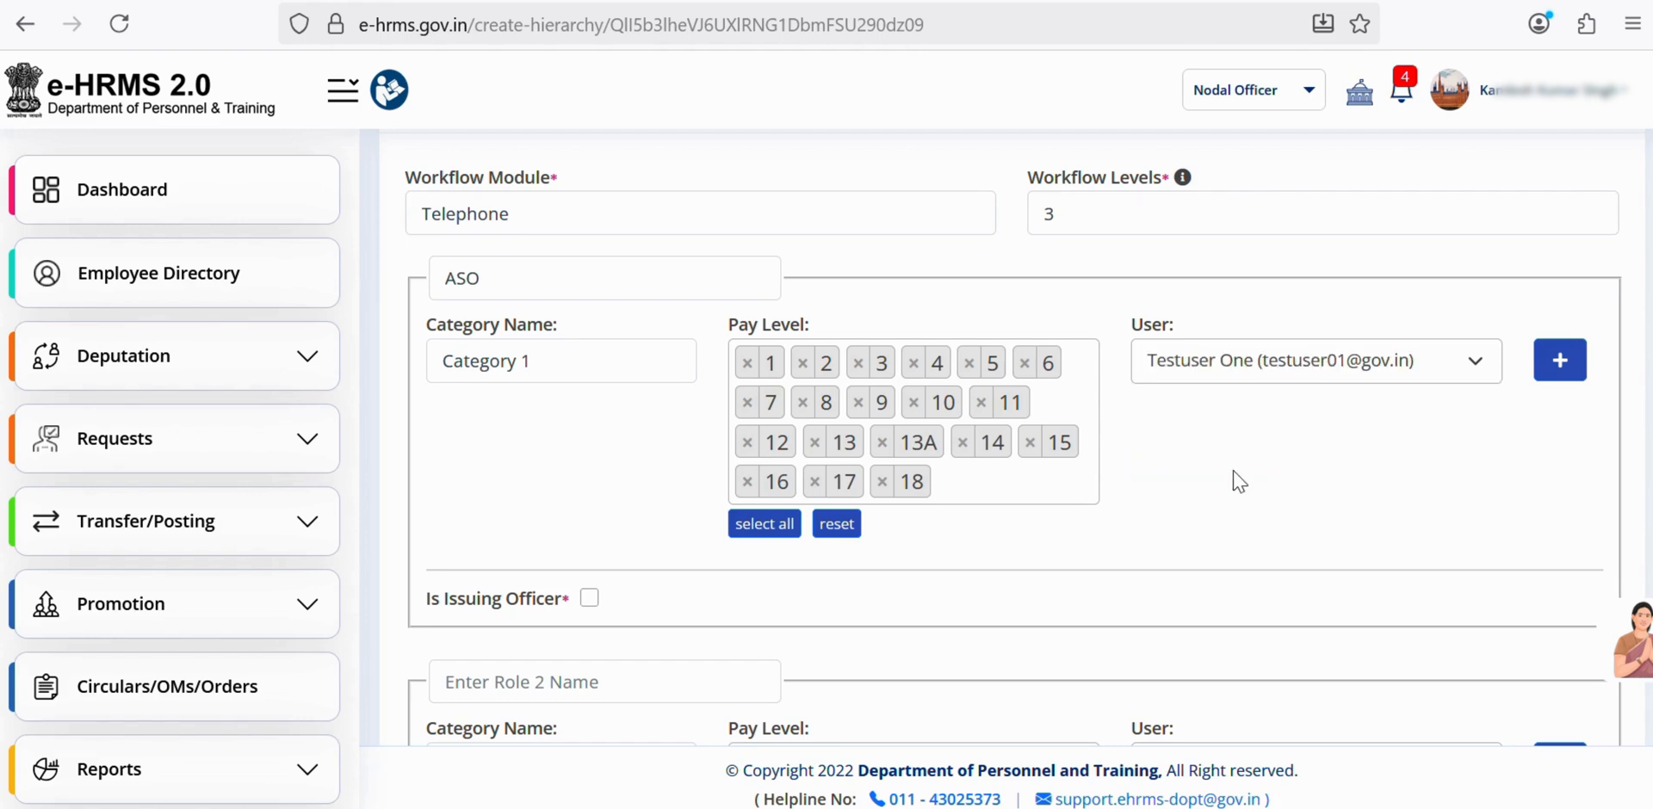
{"action": "scroll", "coordinate": [1200, 489], "scroll_direction": "down", "scroll_amount": 3}
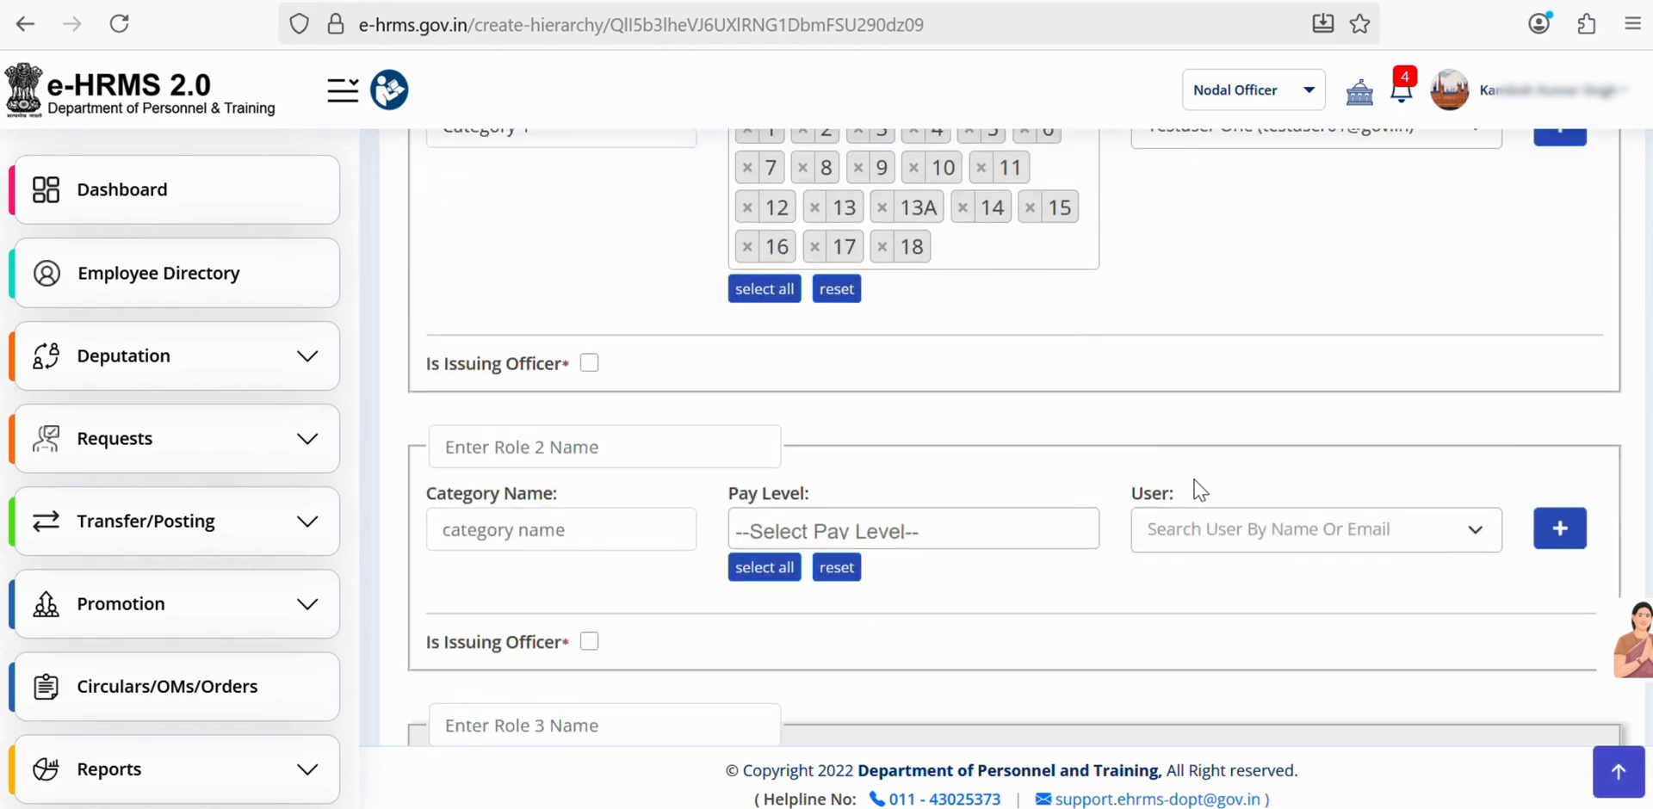
{"action": "scroll", "coordinate": [1201, 489], "scroll_direction": "down", "scroll_amount": 3}
{"action": "scroll", "coordinate": [1201, 489], "scroll_direction": "up", "scroll_amount": 3}
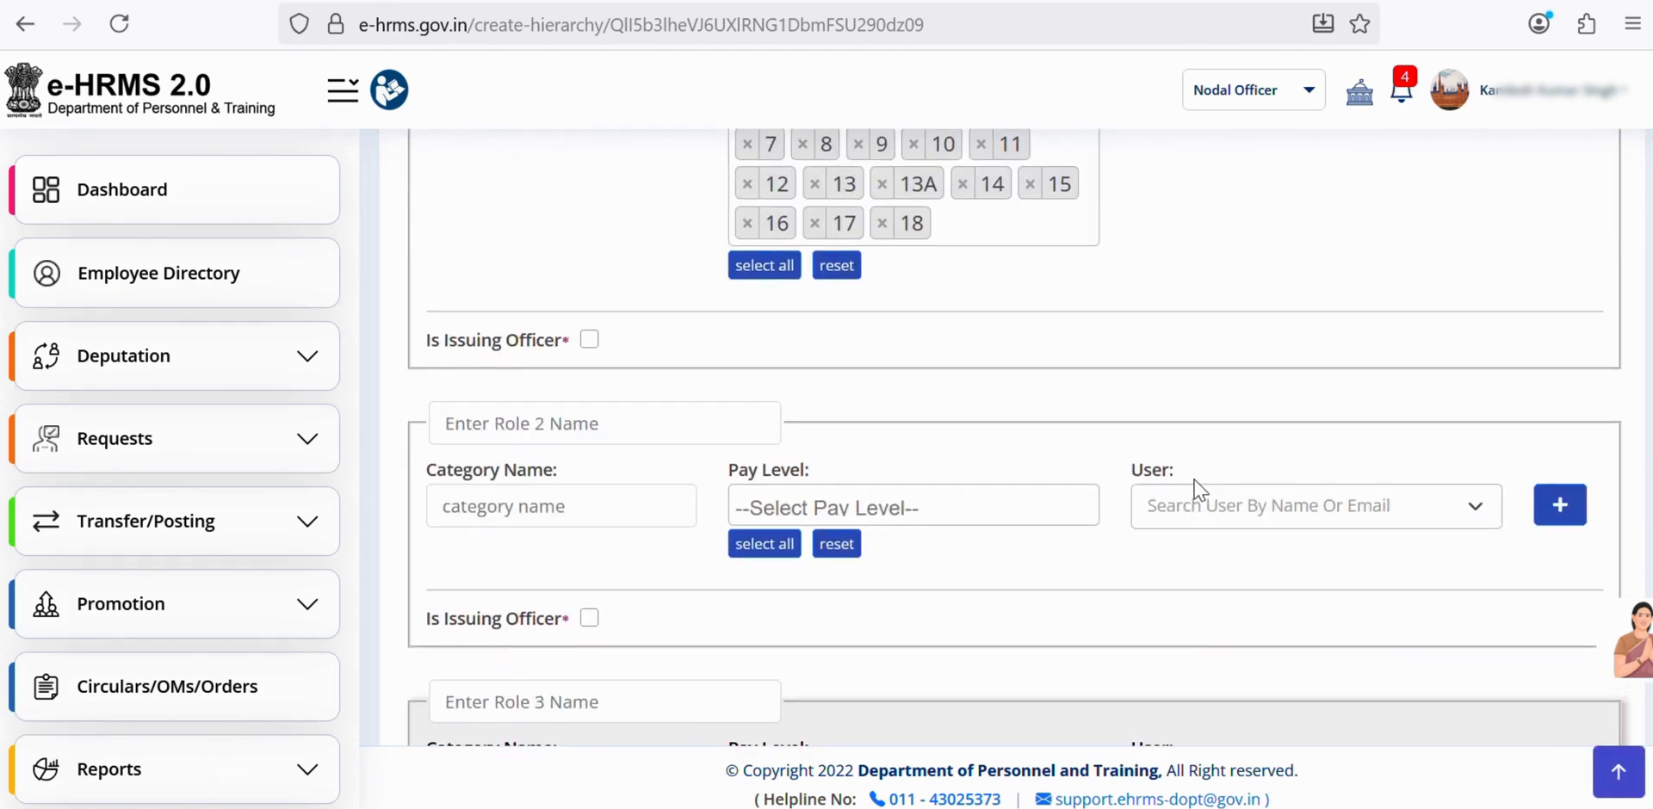
{"action": "scroll", "coordinate": [1200, 489], "scroll_direction": "up", "scroll_amount": 4}
{"action": "scroll", "coordinate": [1201, 489], "scroll_direction": "down", "scroll_amount": 6}
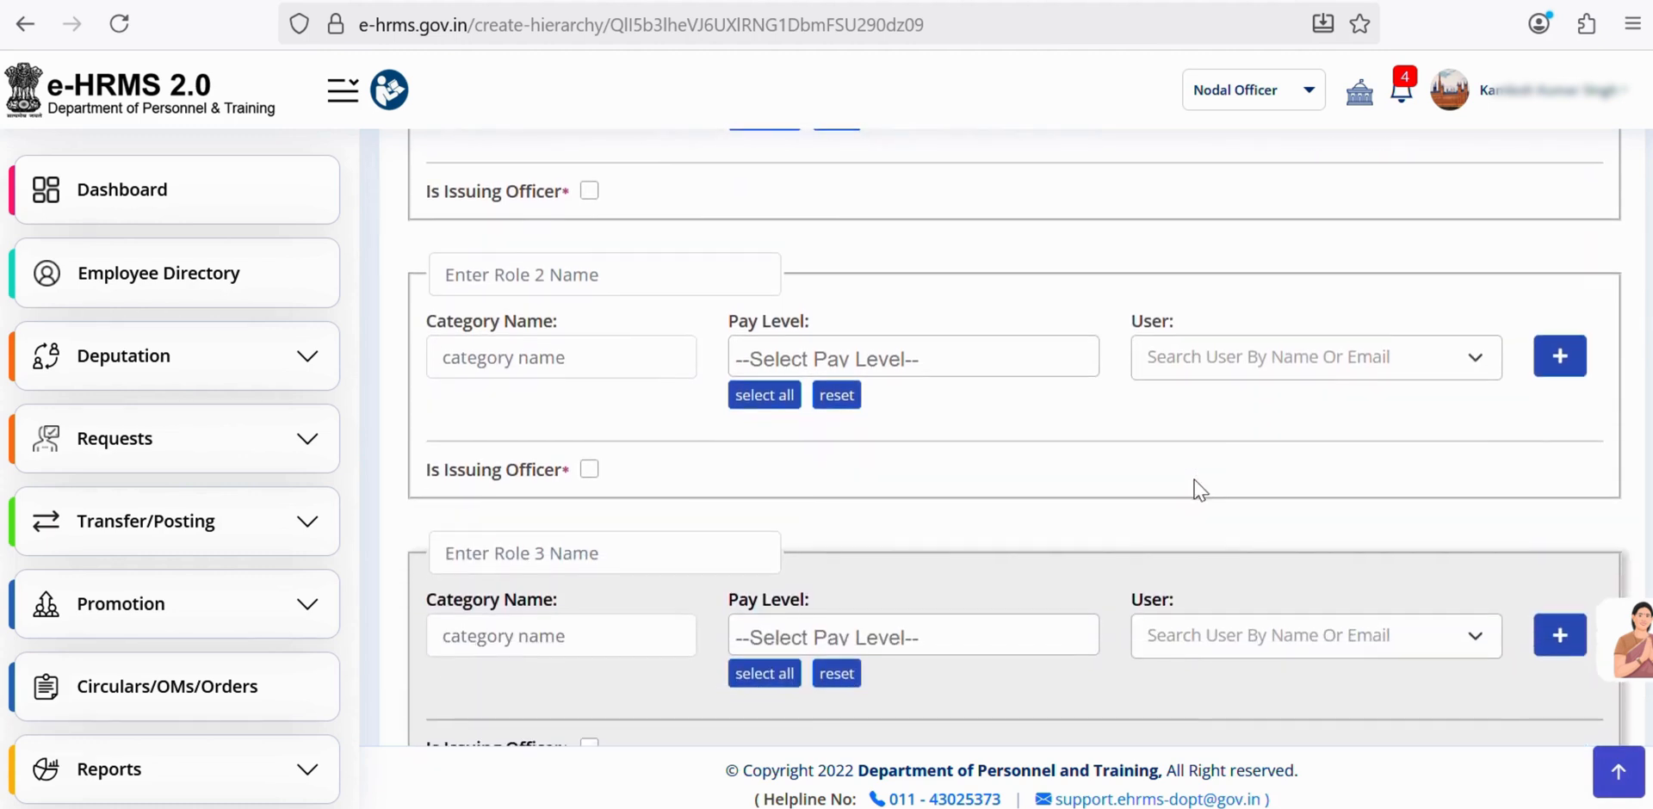
{"action": "scroll", "coordinate": [1200, 489], "scroll_direction": "down", "scroll_amount": 1}
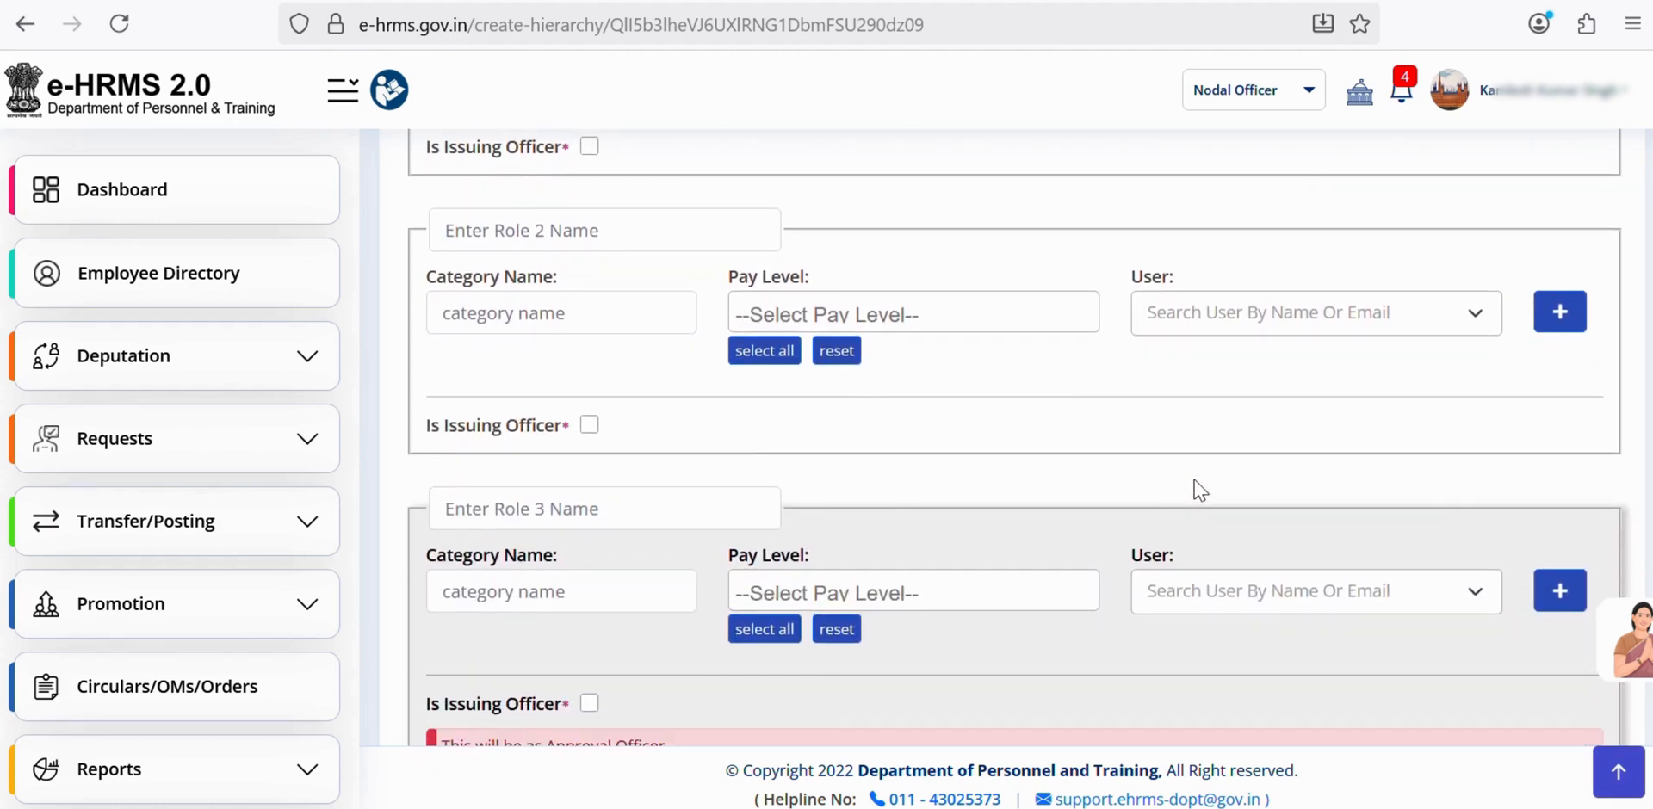
{"action": "scroll", "coordinate": [1201, 489], "scroll_direction": "up", "scroll_amount": 2}
{"action": "scroll", "coordinate": [1201, 489], "scroll_direction": "down", "scroll_amount": 1}
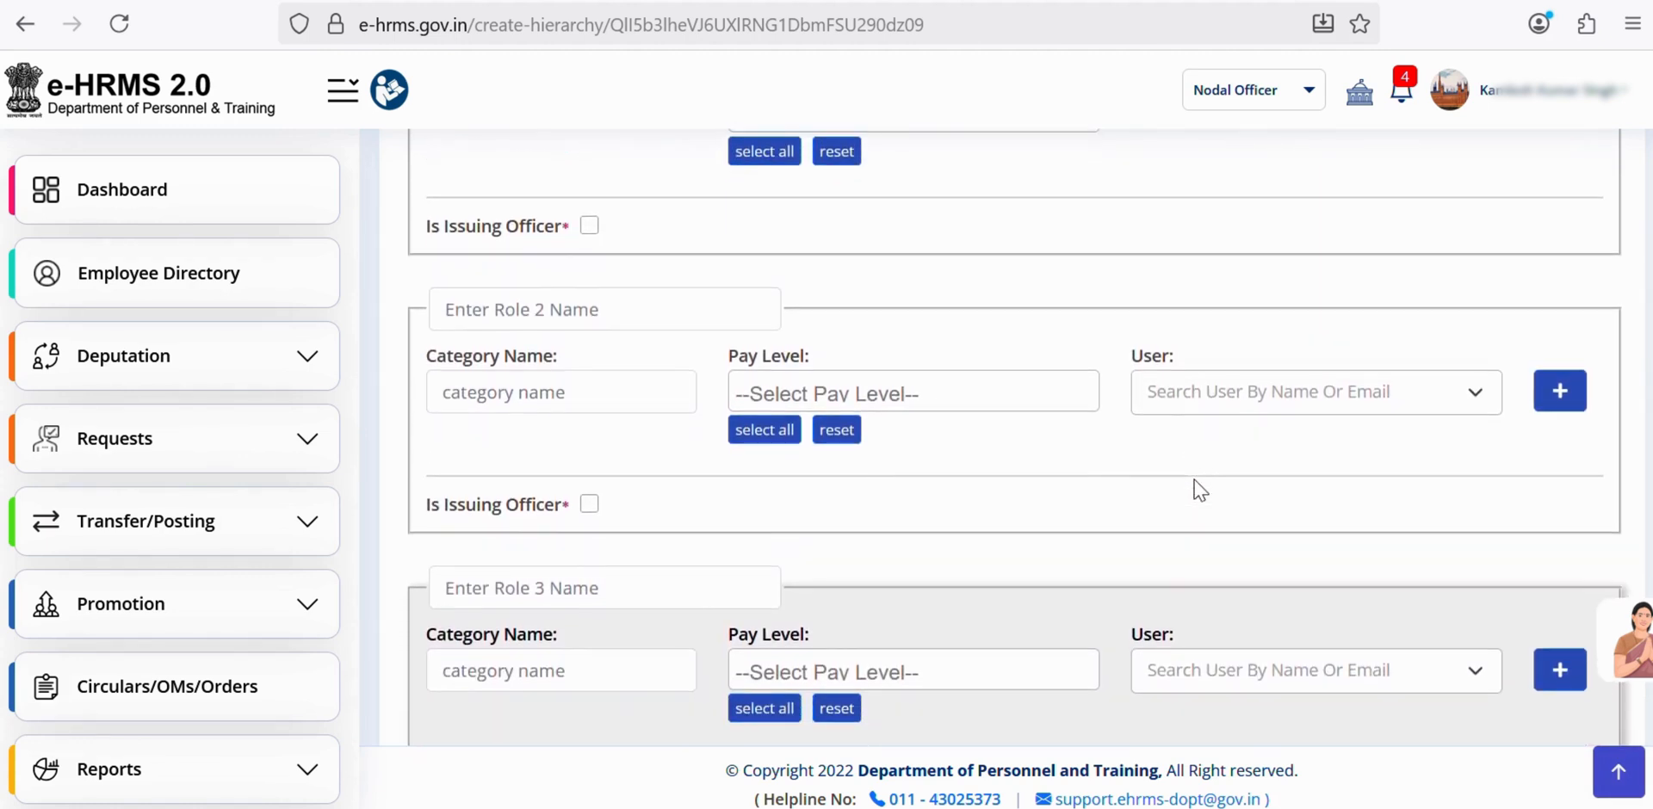
{"action": "scroll", "coordinate": [1201, 489], "scroll_direction": "down", "scroll_amount": 3}
{"action": "scroll", "coordinate": [1200, 489], "scroll_direction": "up", "scroll_amount": 1}
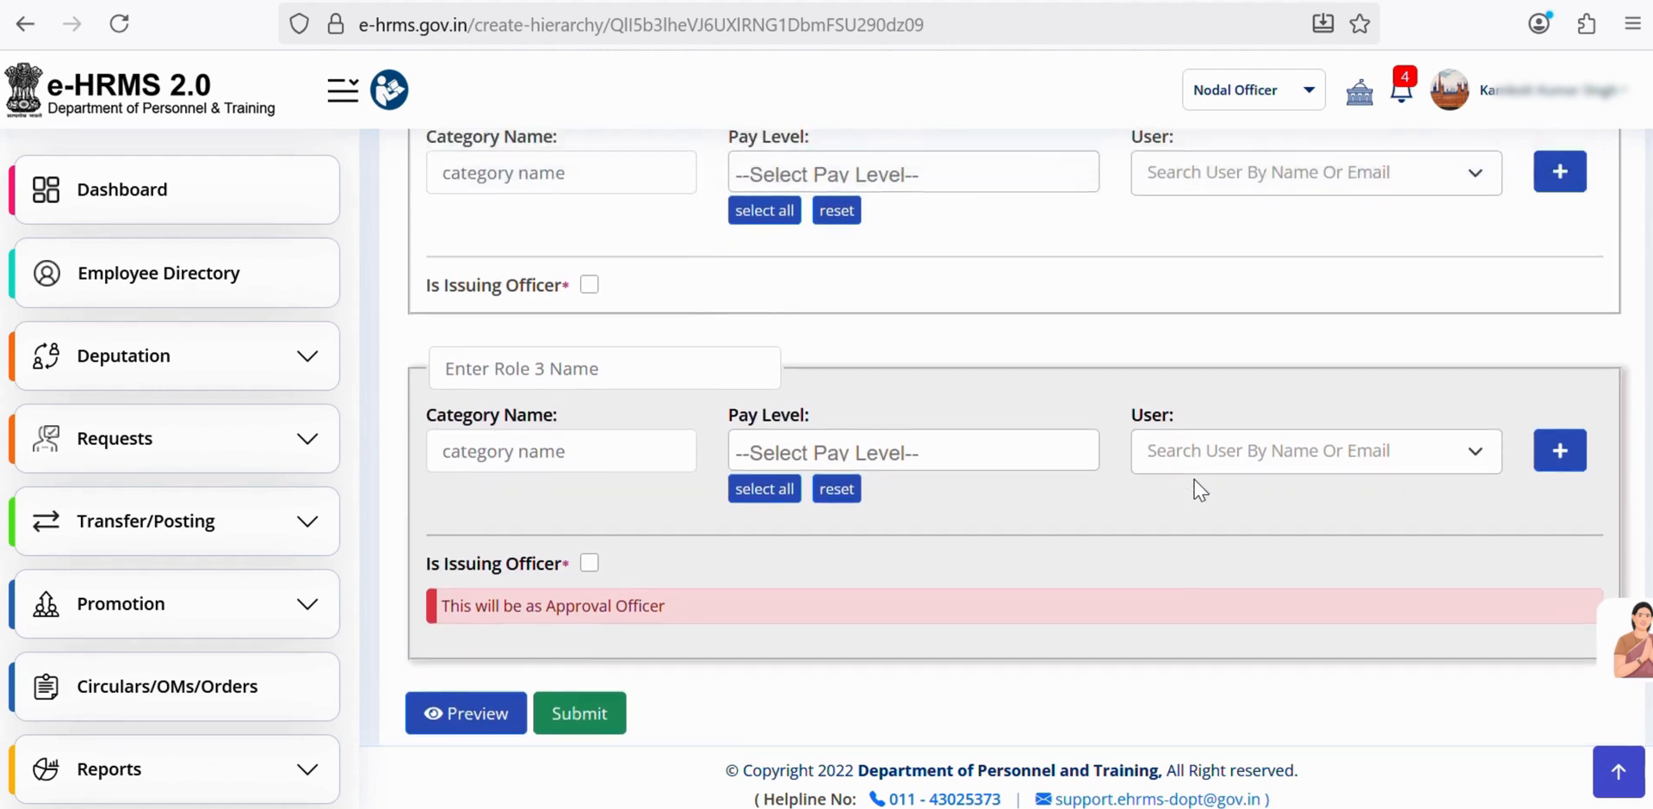
{"action": "scroll", "coordinate": [1200, 489], "scroll_direction": "up", "scroll_amount": 5}
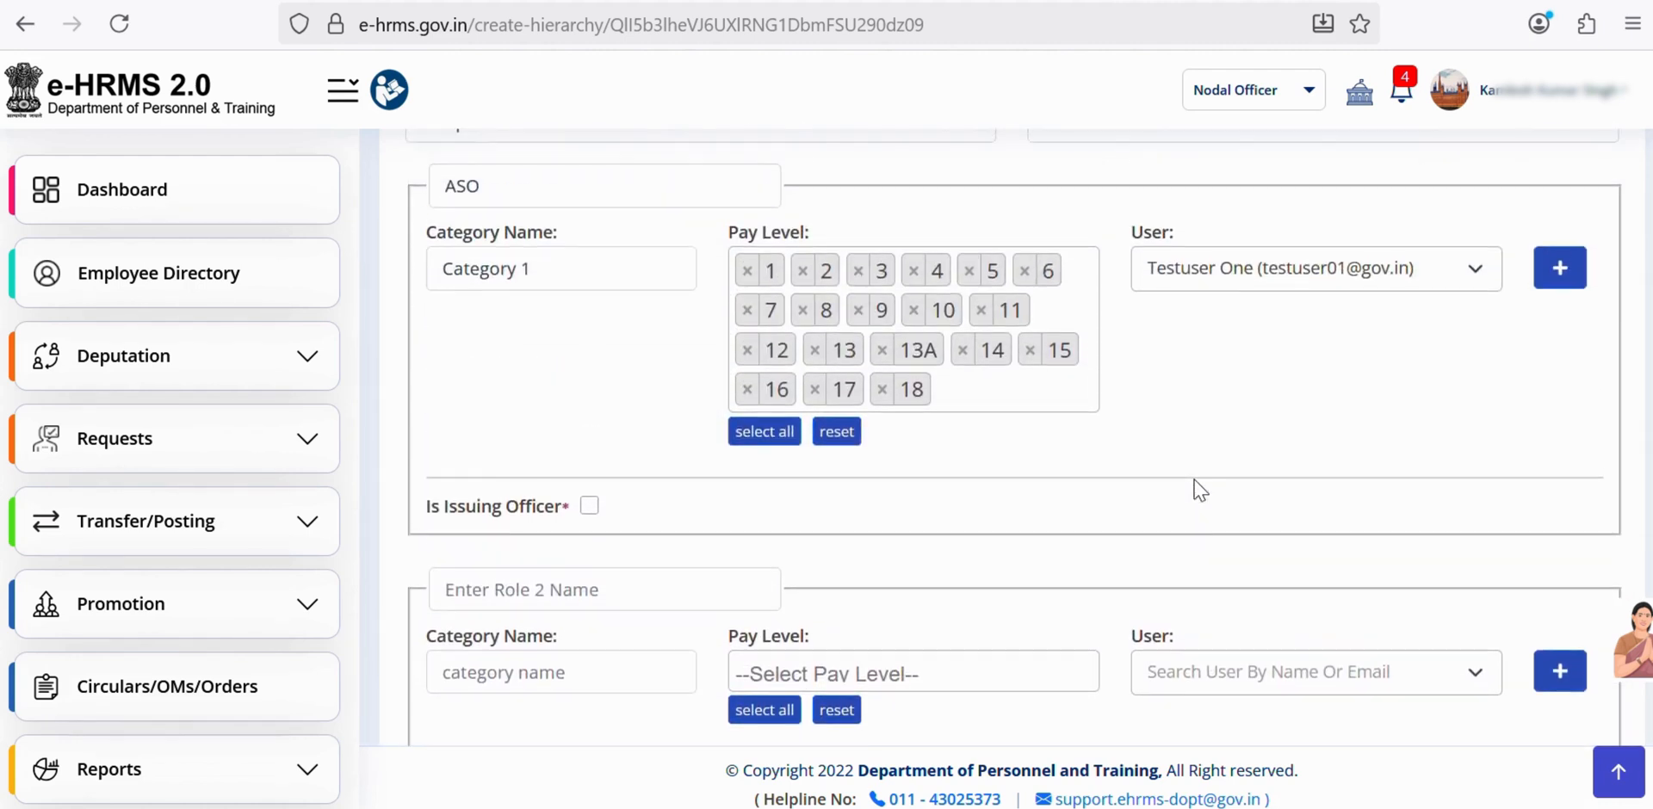
{"action": "scroll", "coordinate": [1201, 489], "scroll_direction": "up", "scroll_amount": 2}
{"action": "scroll", "coordinate": [1057, 506], "scroll_direction": "down", "scroll_amount": 1}
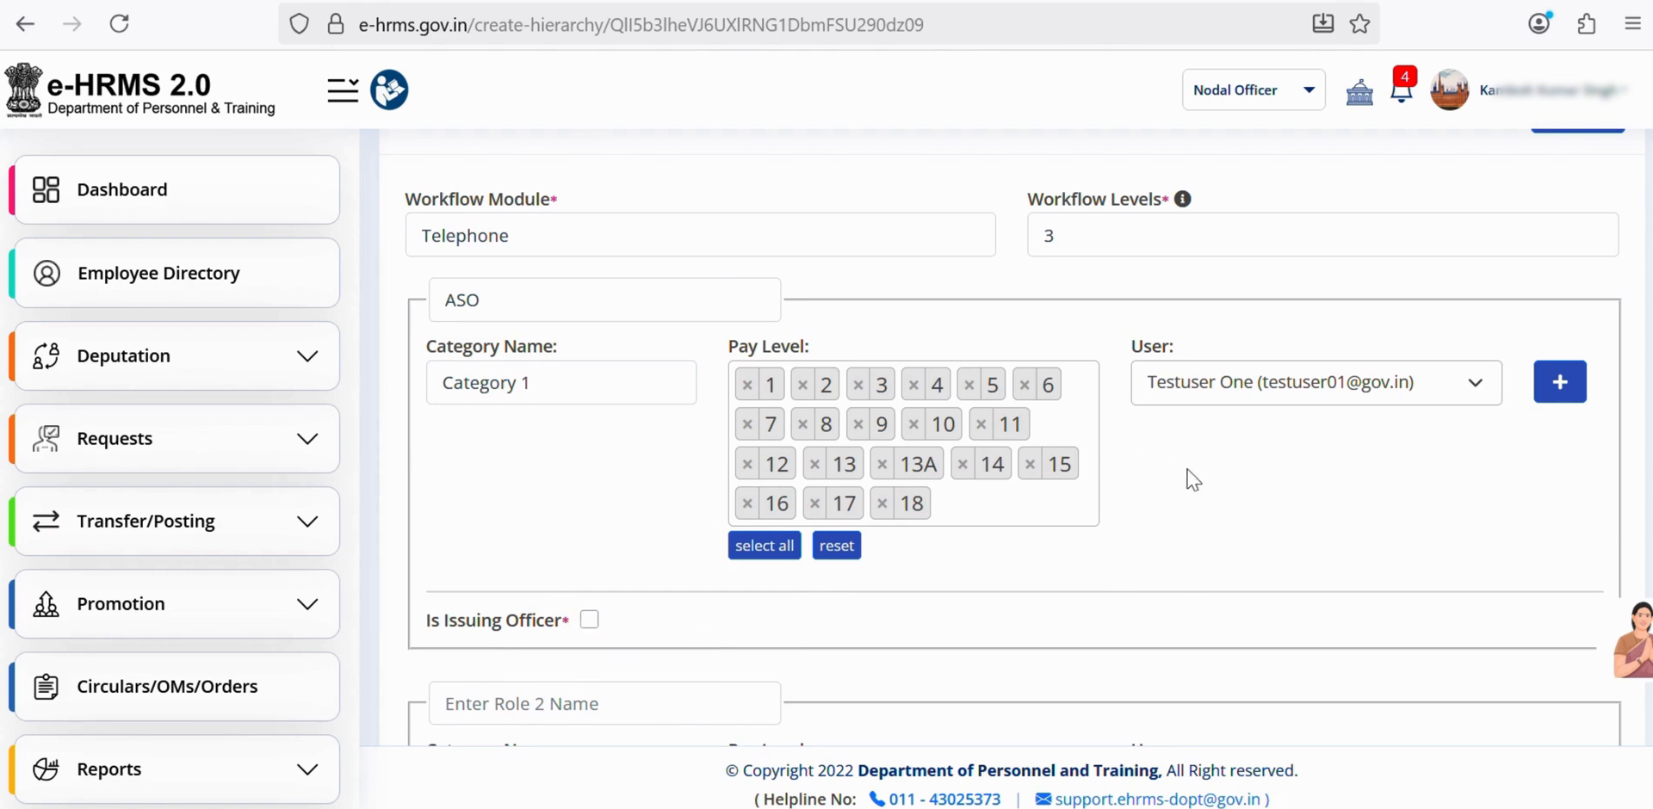
{"action": "scroll", "coordinate": [1145, 497], "scroll_direction": "down", "scroll_amount": 3}
- Name role 2 SO, with Category 2 and all pay levels 1–18
{"action": "left_click", "coordinate": [620, 489]}
{"action": "type", "text": "SO"}
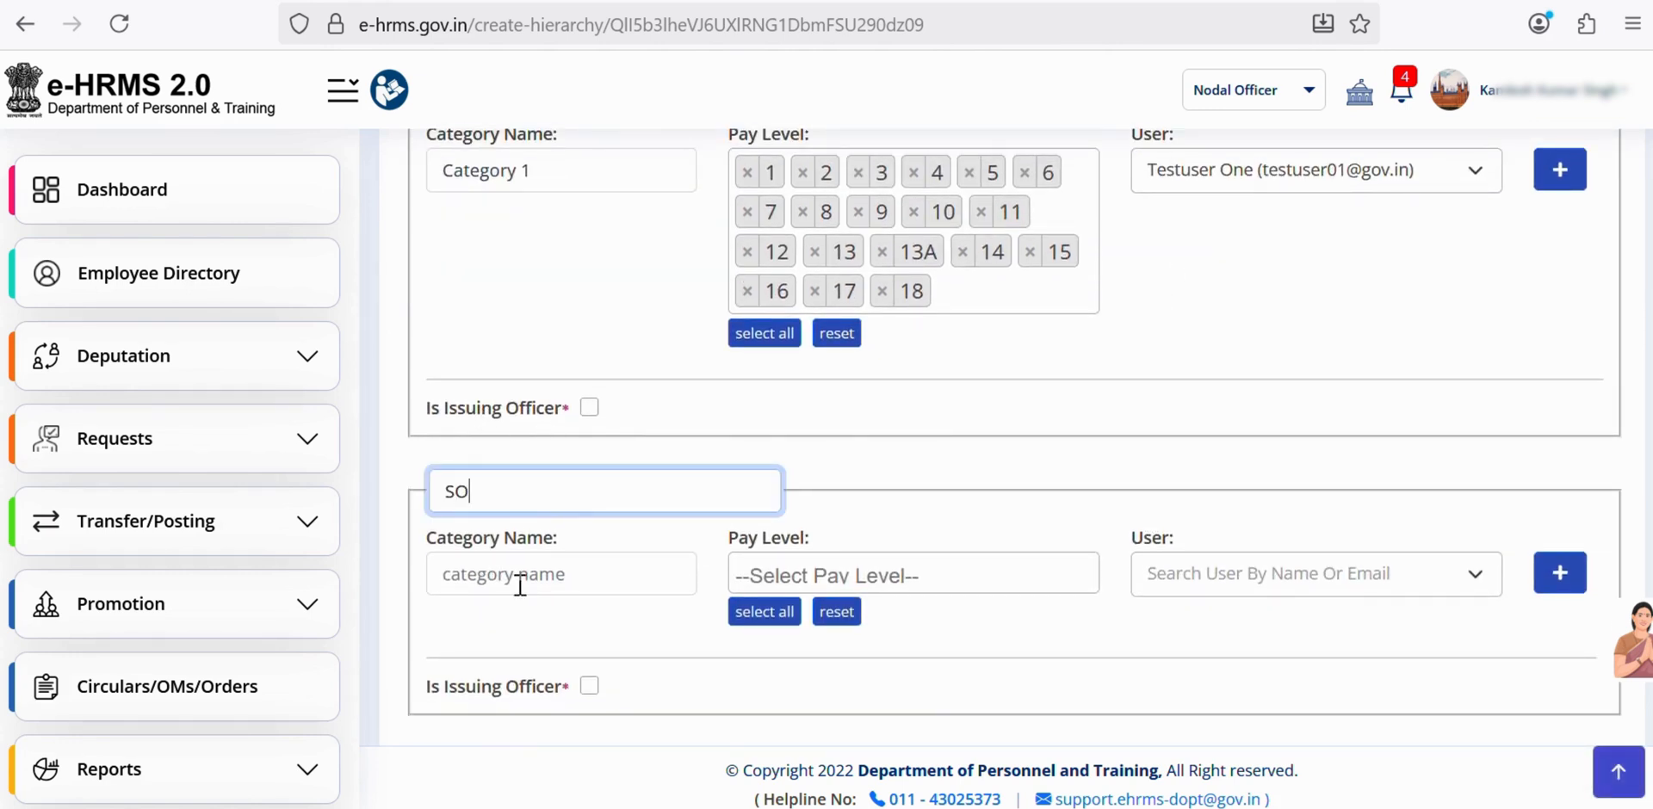
{"action": "left_click", "coordinate": [520, 586]}
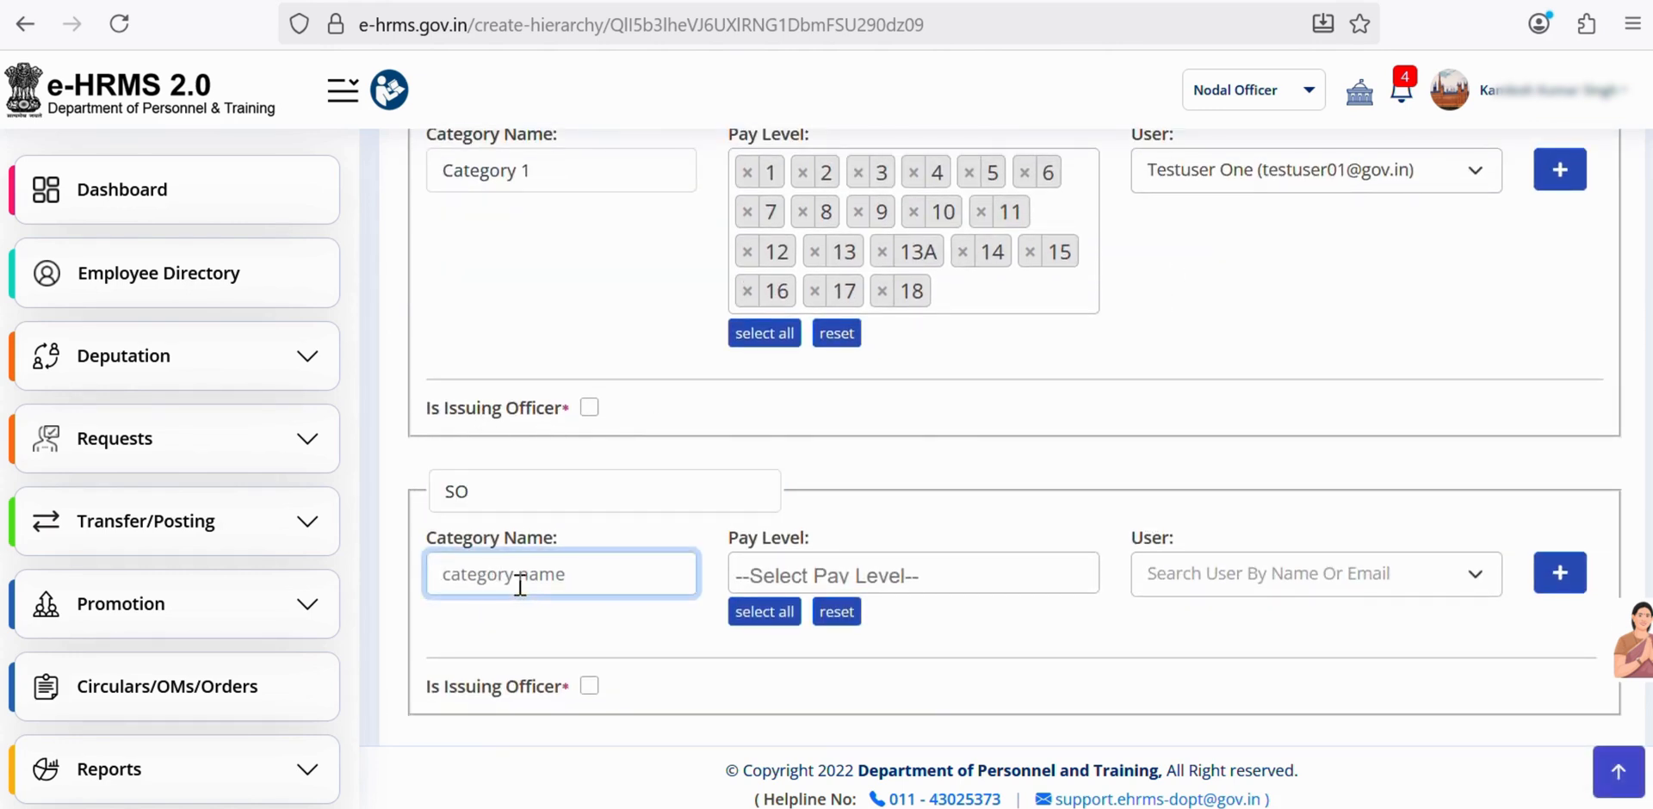
{"action": "type", "text": "catef"}
{"action": "key", "text": "BackSpace"}
{"action": "type", "text": "ge"}
{"action": "key", "text": "BackSpace"}
{"action": "key", "text": "BackSpace"}
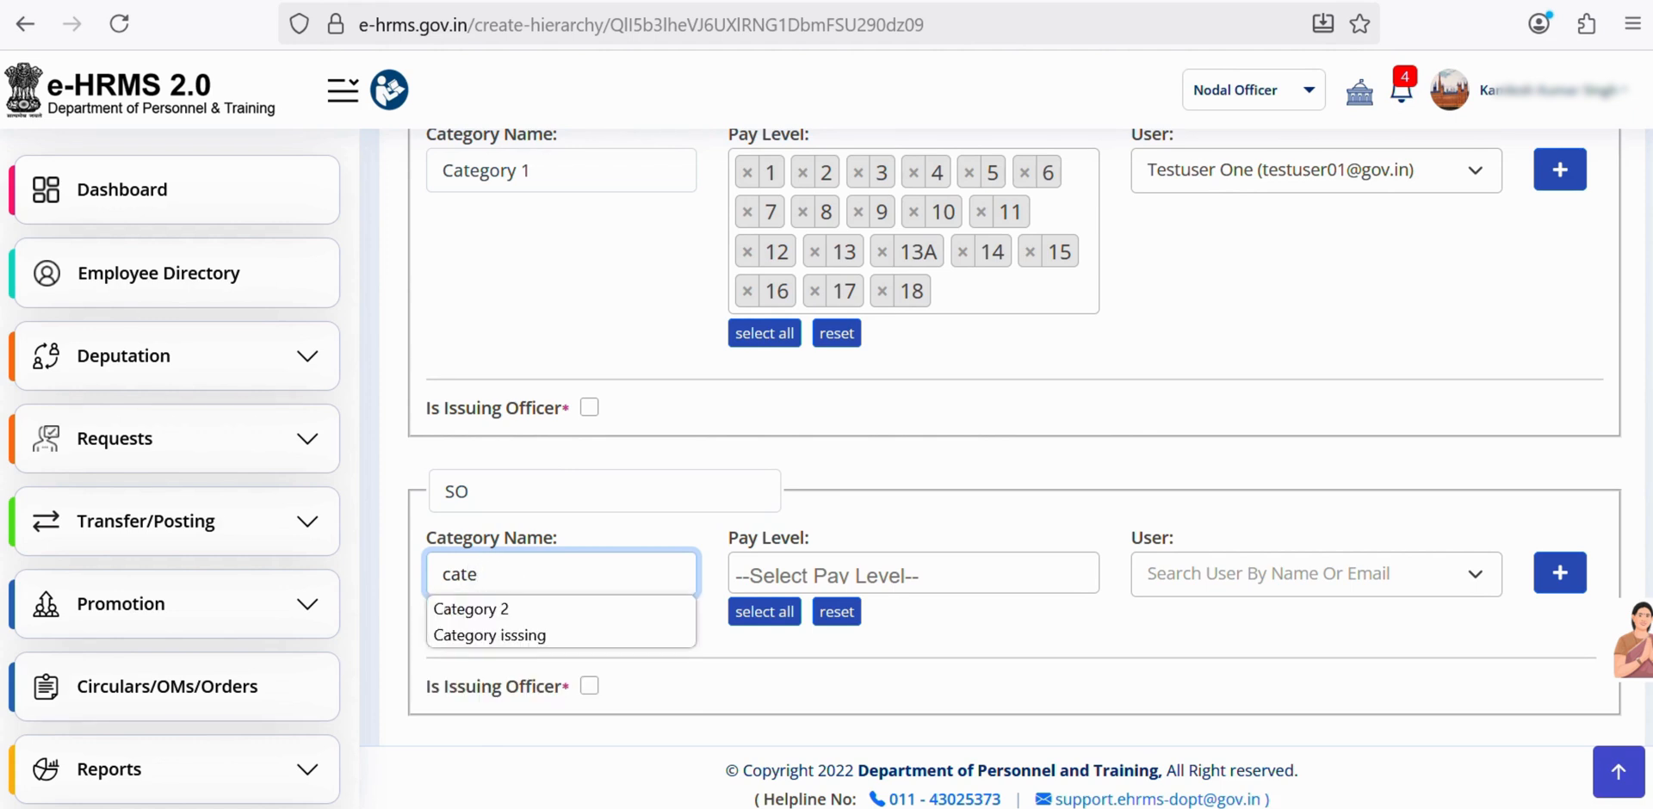
{"action": "left_click", "coordinate": [482, 608]}
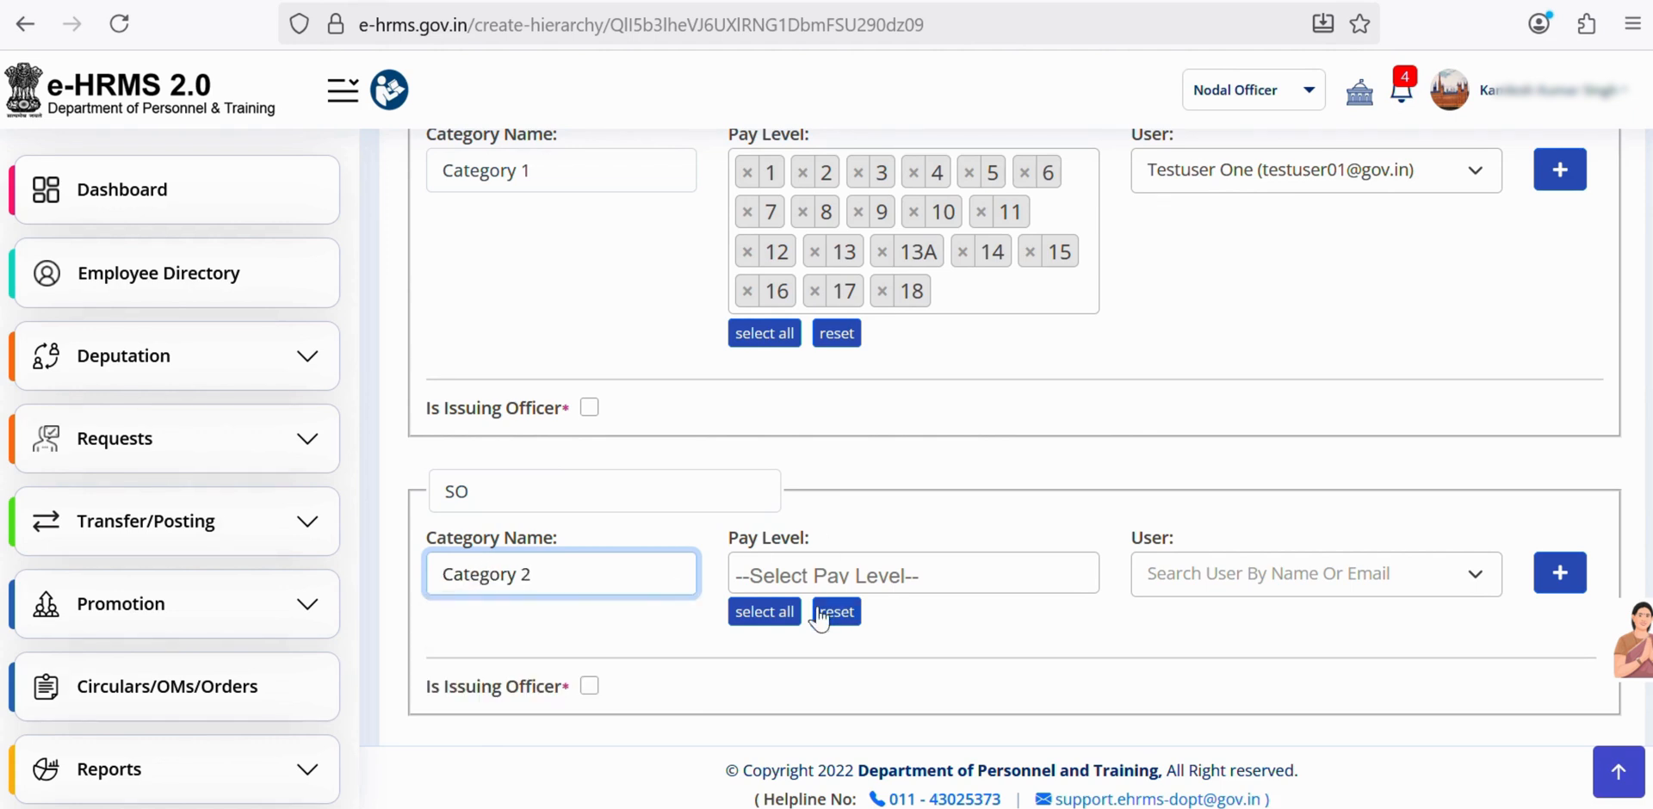
{"action": "left_click", "coordinate": [775, 612]}
- Search by the second test user's e-mail and assign that user to the SO role
{"action": "scroll", "coordinate": [1052, 546], "scroll_direction": "up", "scroll_amount": 1}
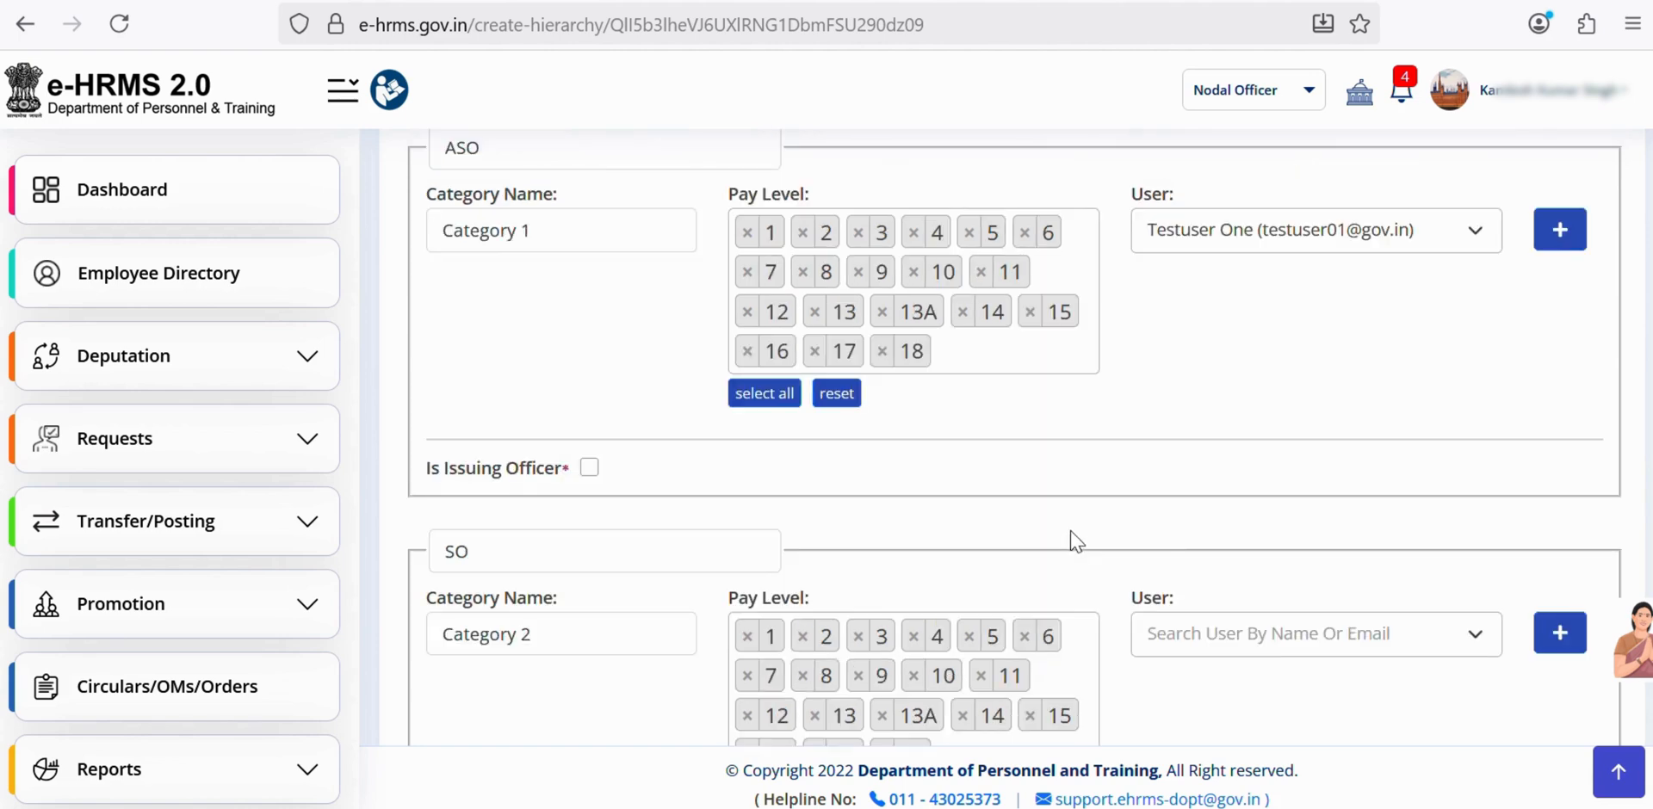
{"action": "scroll", "coordinate": [1072, 541], "scroll_direction": "up", "scroll_amount": 4}
{"action": "scroll", "coordinate": [1070, 528], "scroll_direction": "down", "scroll_amount": 8}
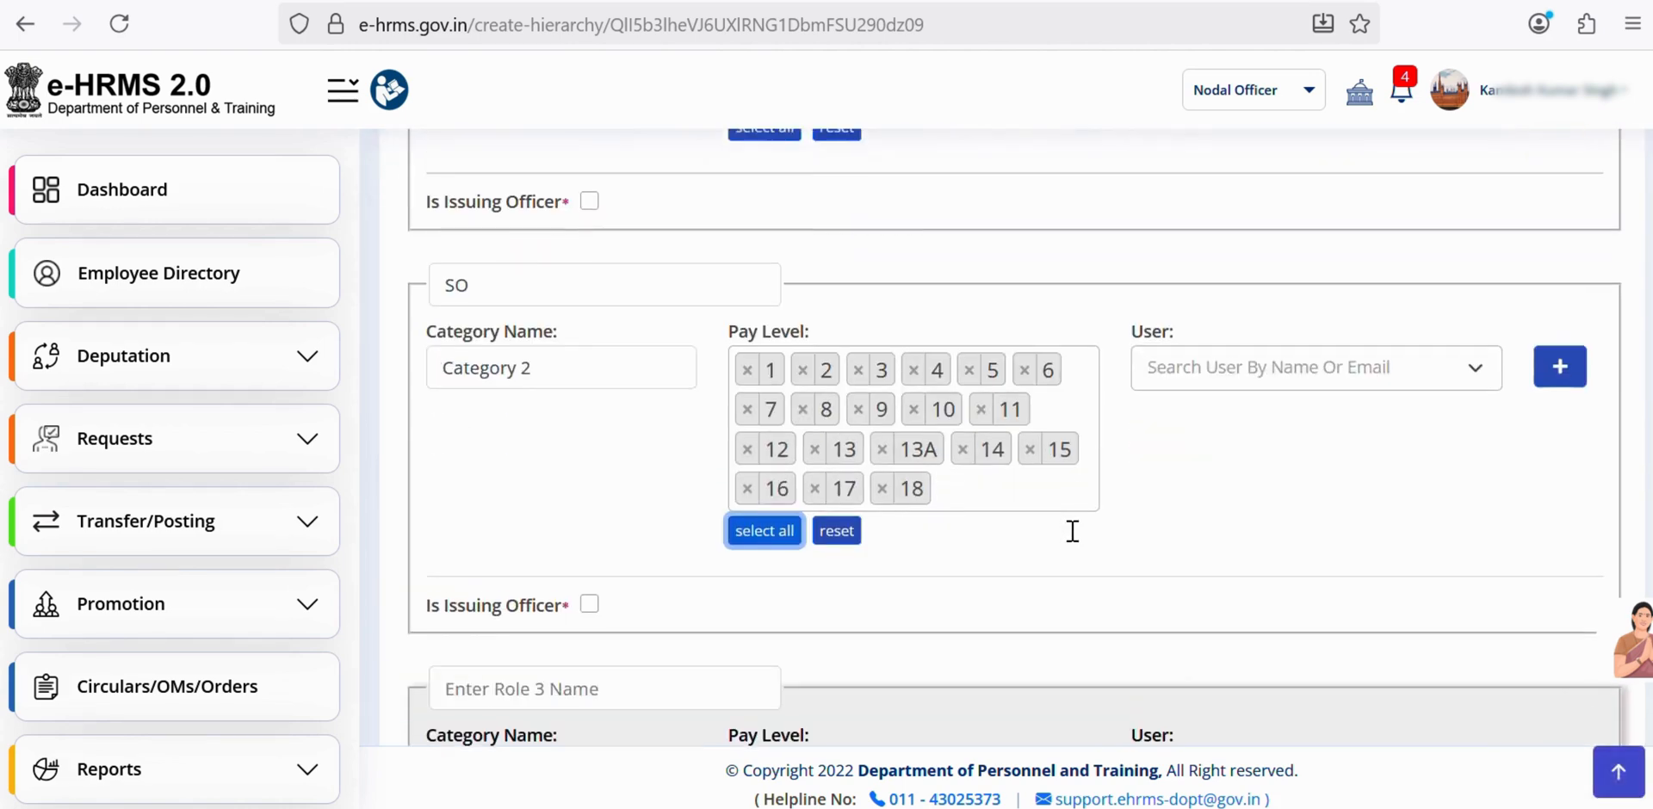
{"action": "left_click", "coordinate": [1227, 362]}
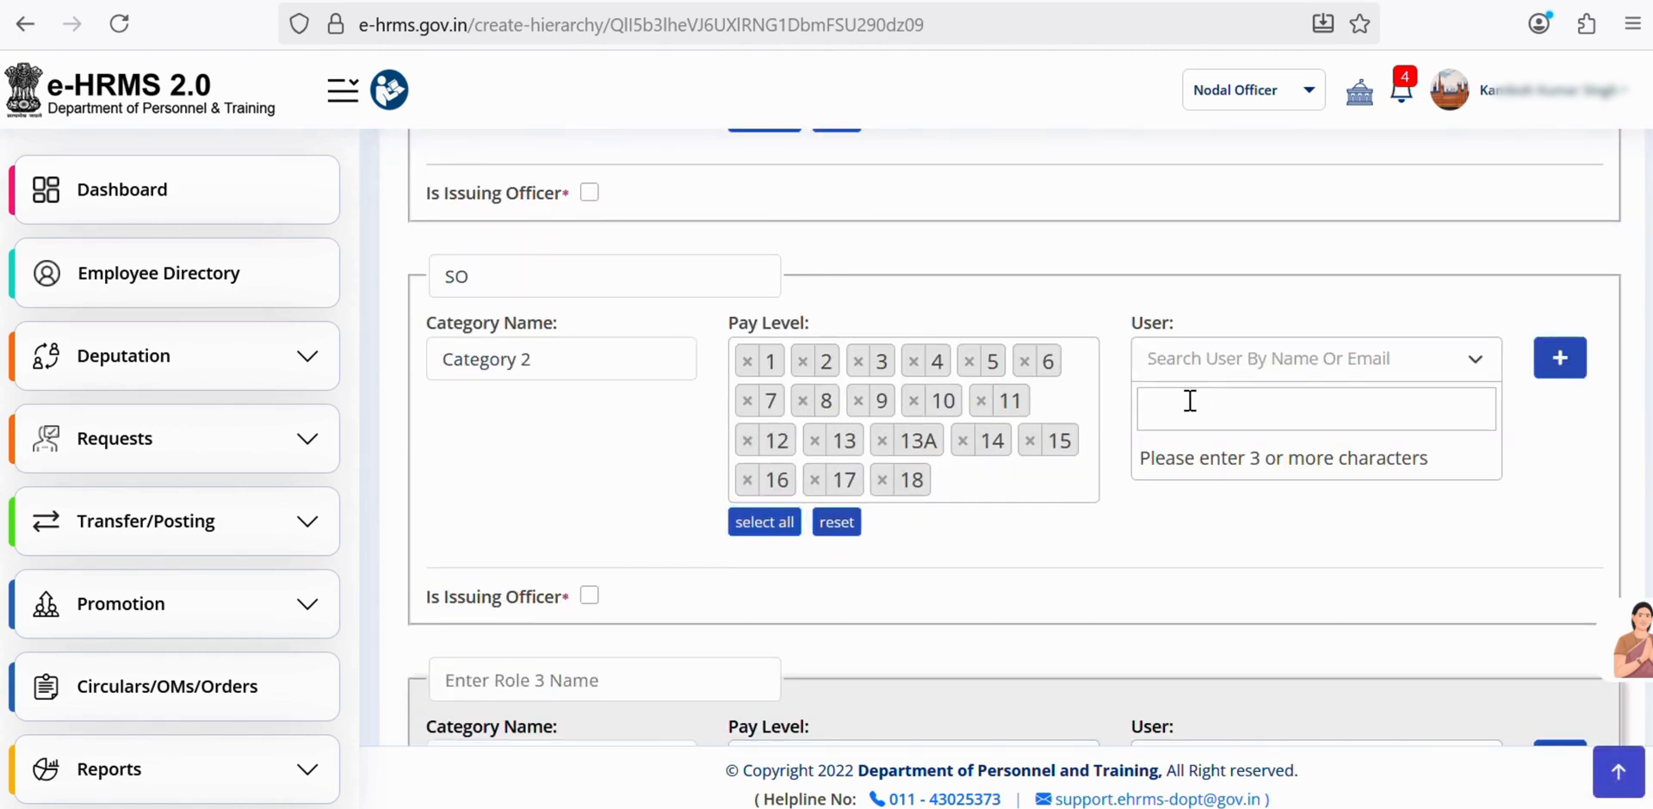
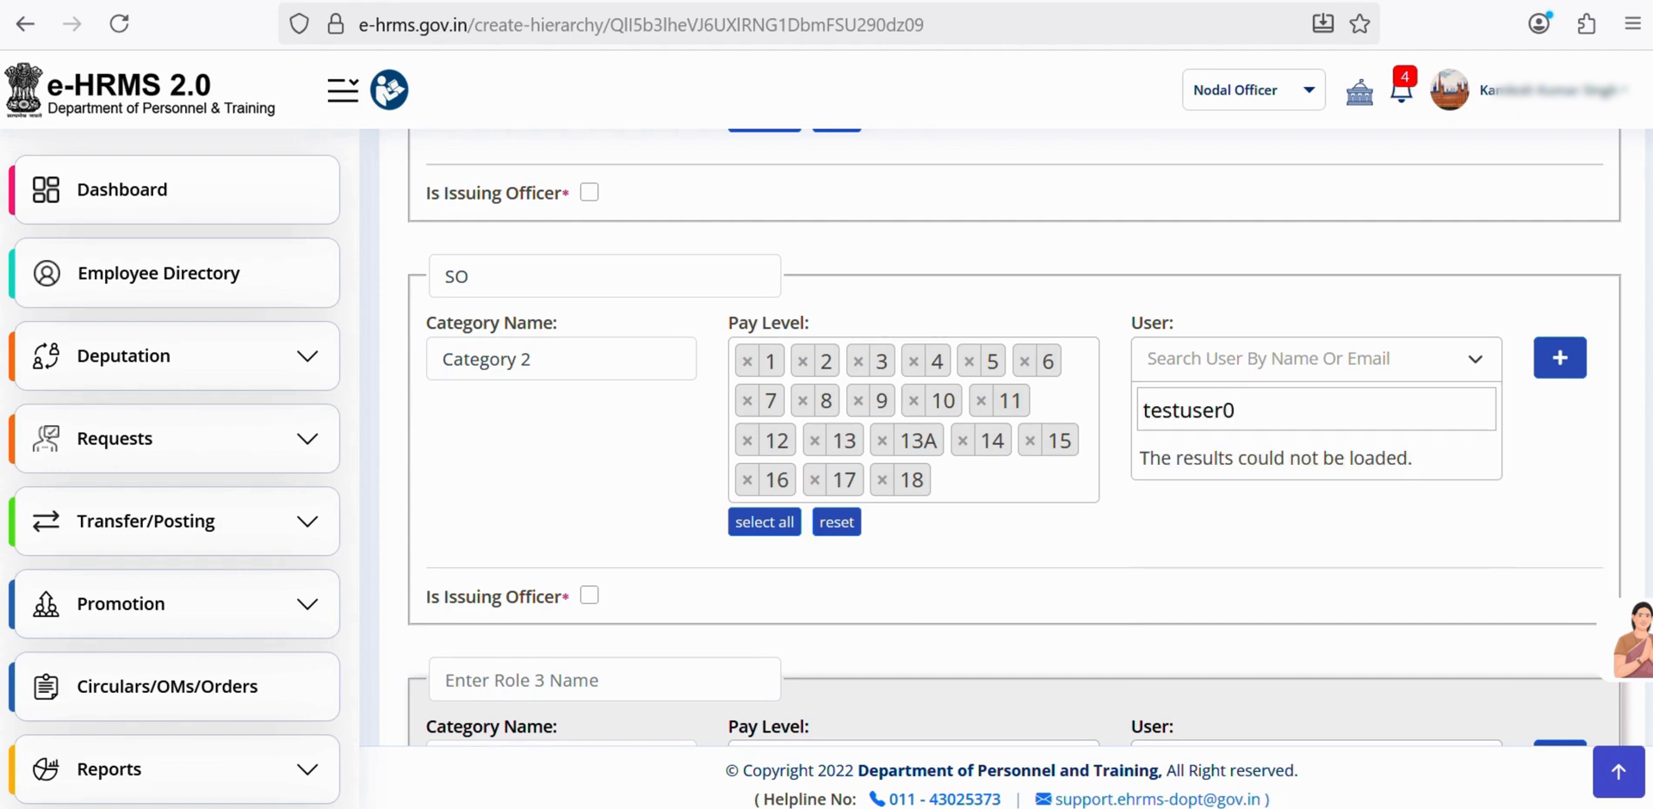
{"action": "scroll", "coordinate": [1018, 437], "scroll_direction": "up", "scroll_amount": 2}
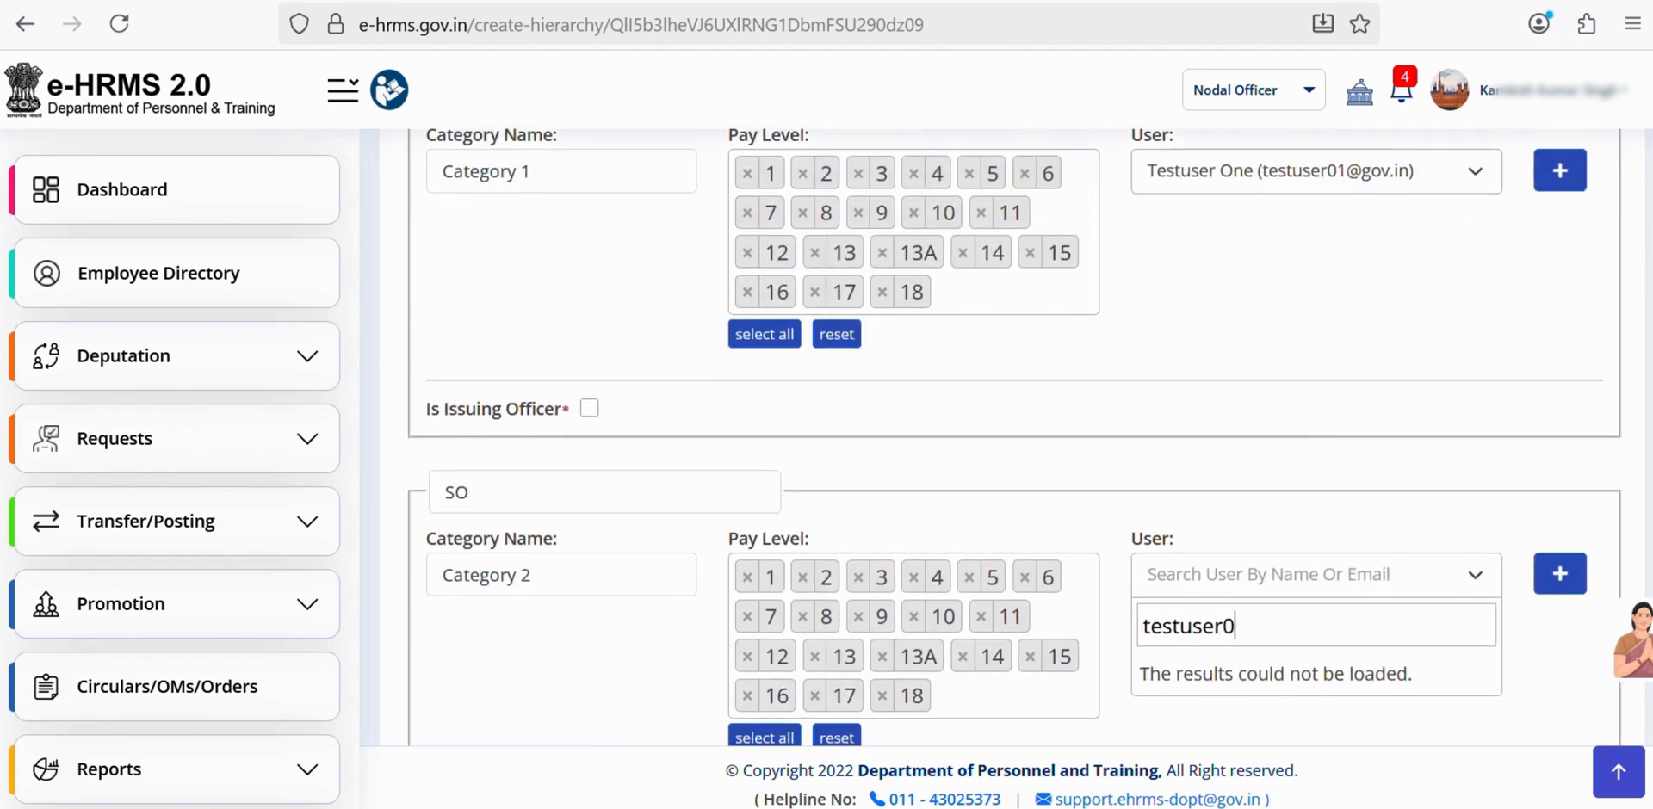
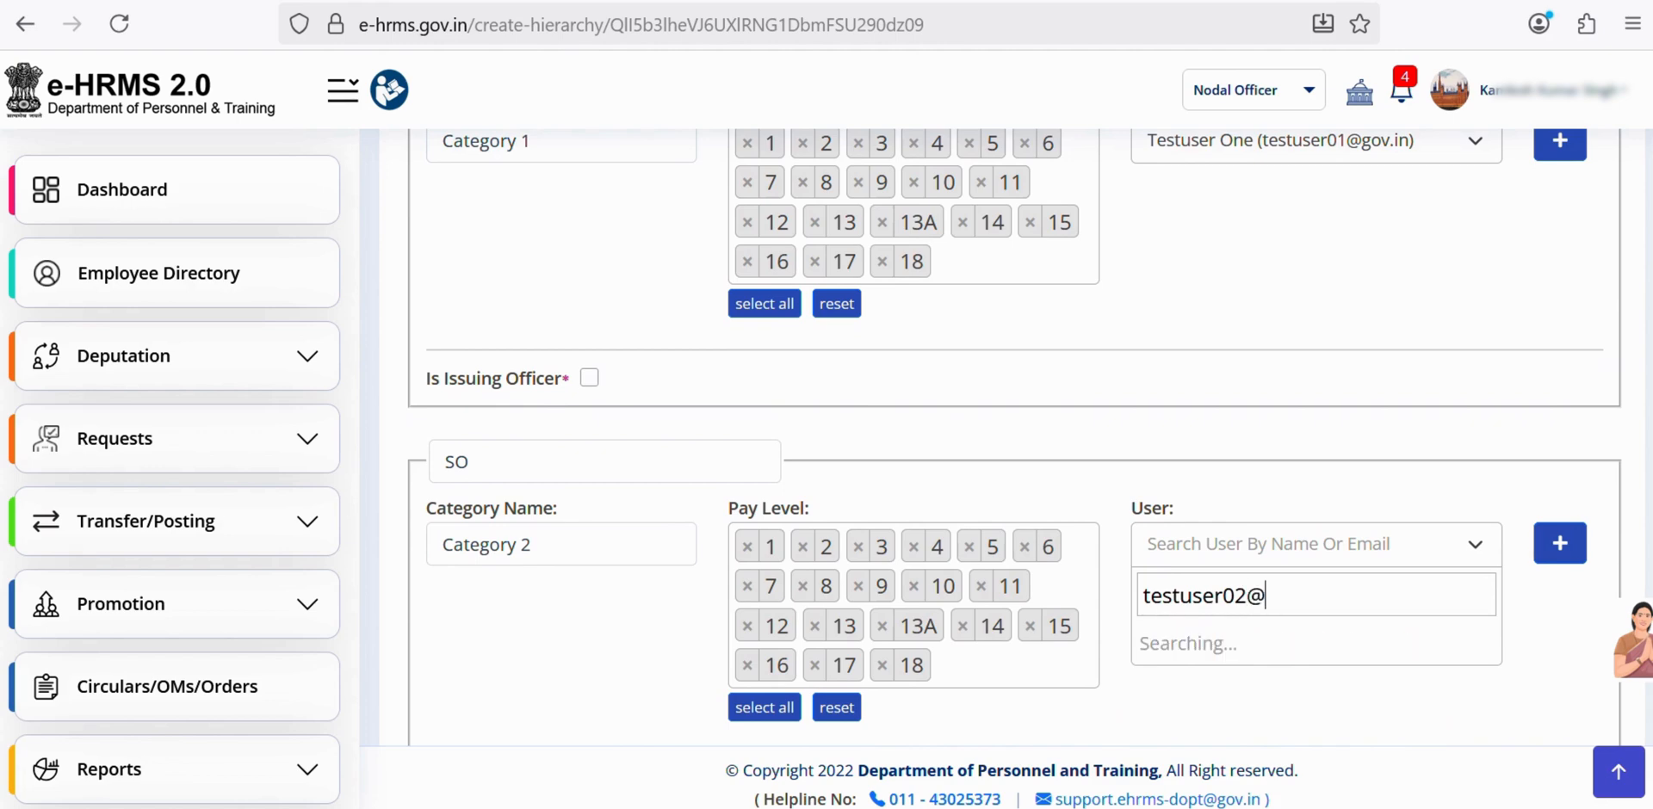
{"action": "left_click", "coordinate": [1263, 654]}
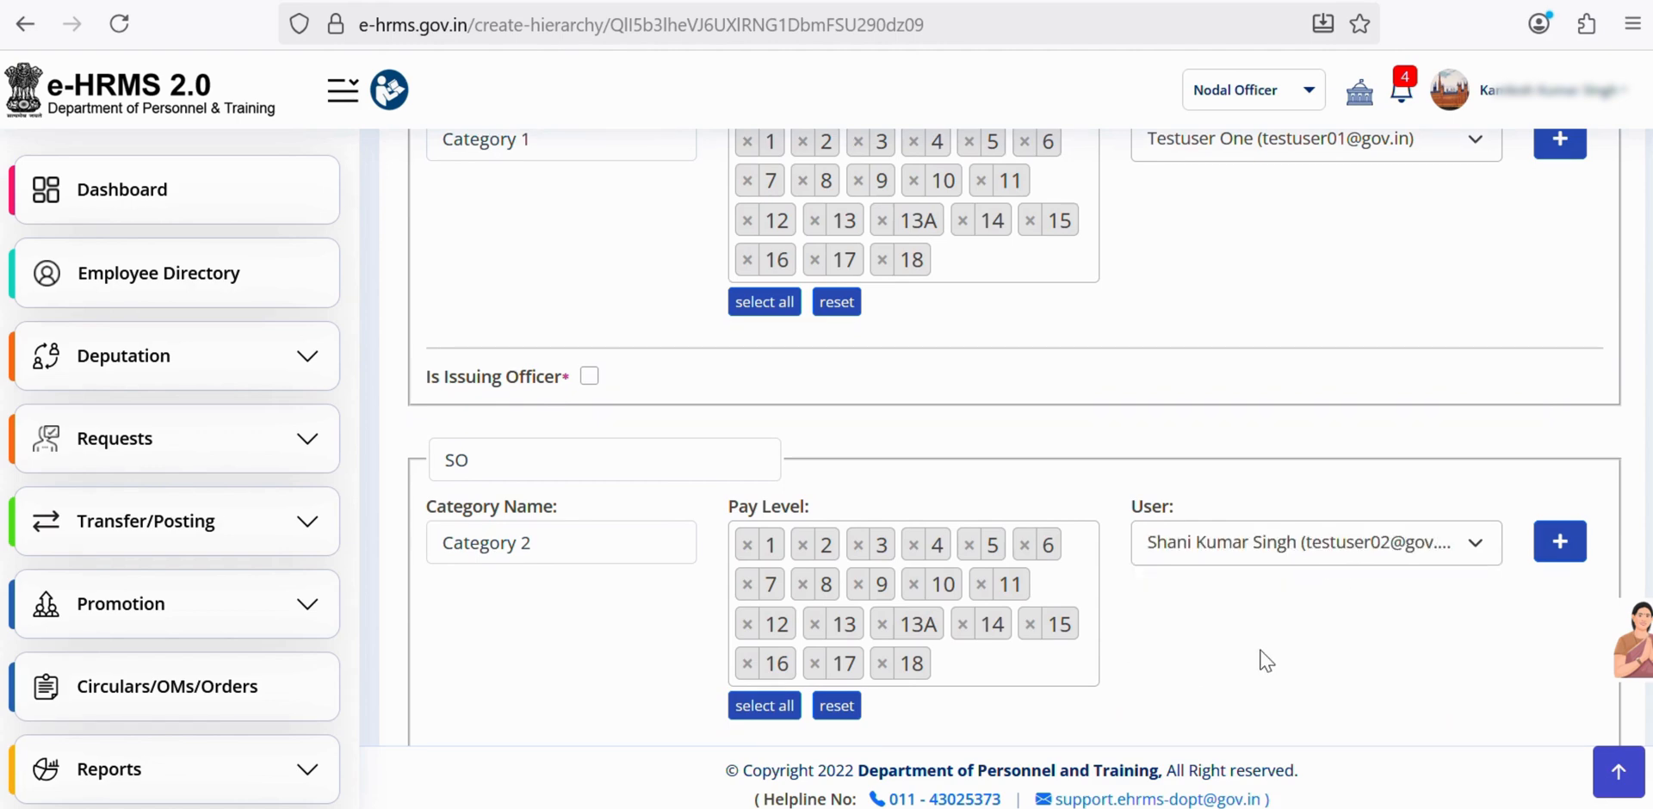
{"action": "scroll", "coordinate": [1266, 662], "scroll_direction": "down", "scroll_amount": 5}
- Name the third role SSO and assign it Category 3
{"action": "left_click", "coordinate": [515, 327]}
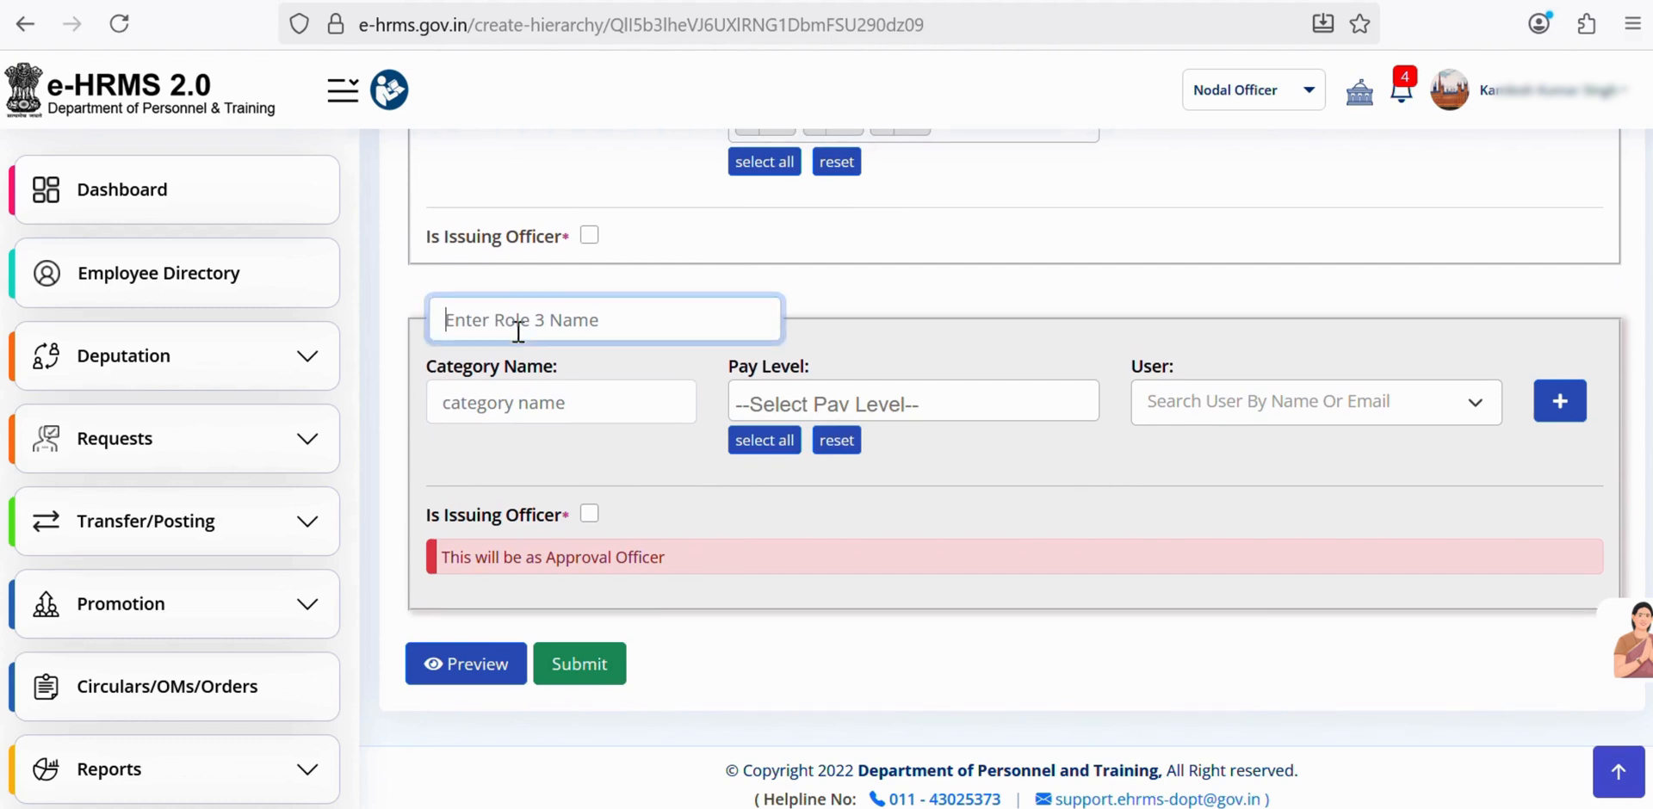
{"action": "type", "text": "role"}
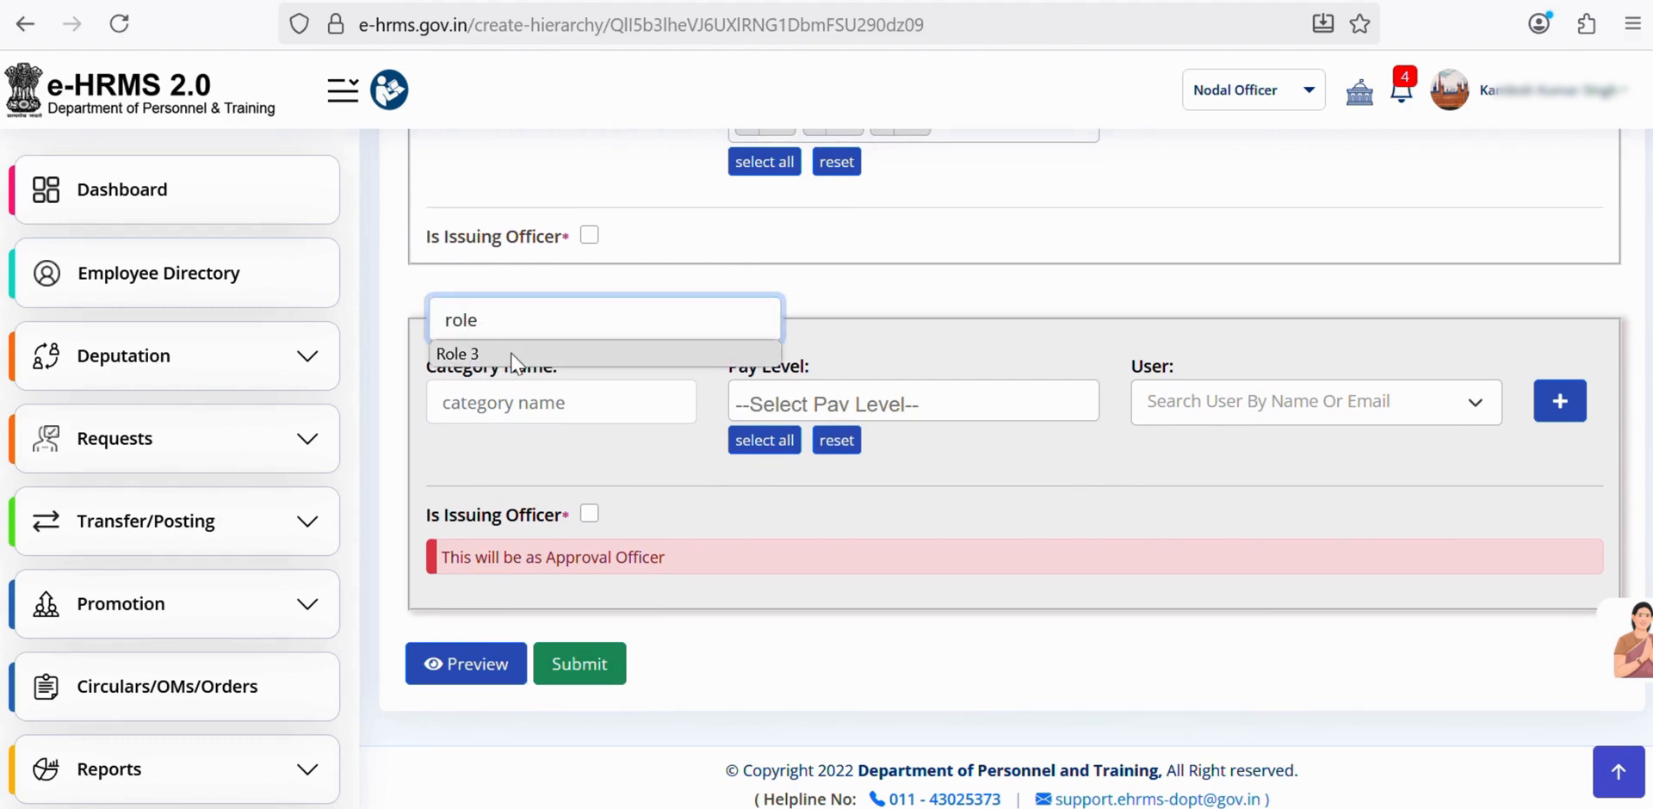
{"action": "left_click", "coordinate": [520, 354]}
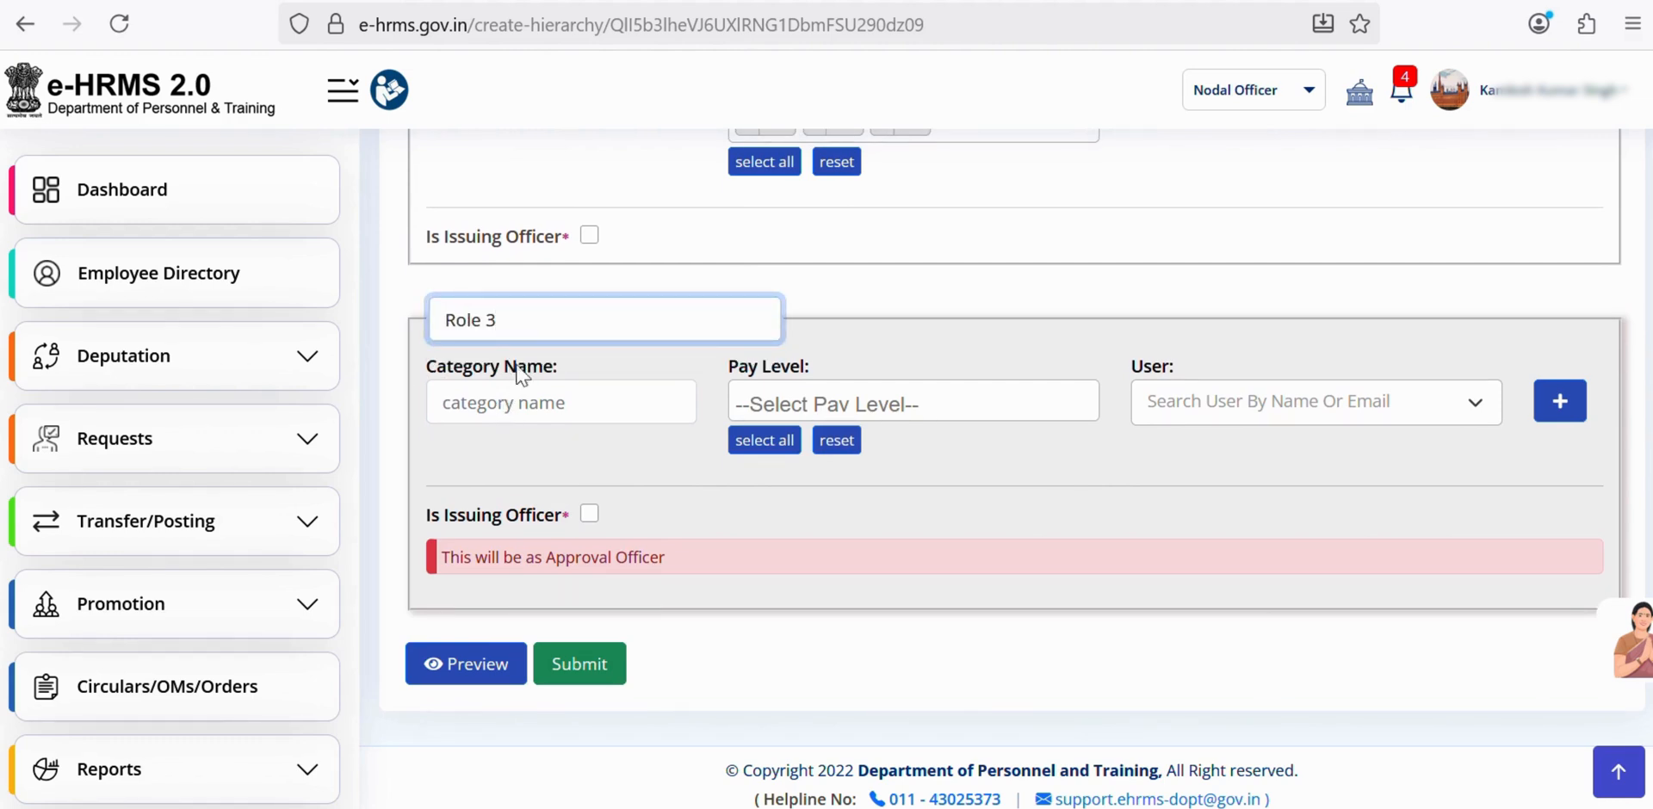
{"action": "triple_click", "coordinate": [517, 315]}
{"action": "type", "text": "SSO"}
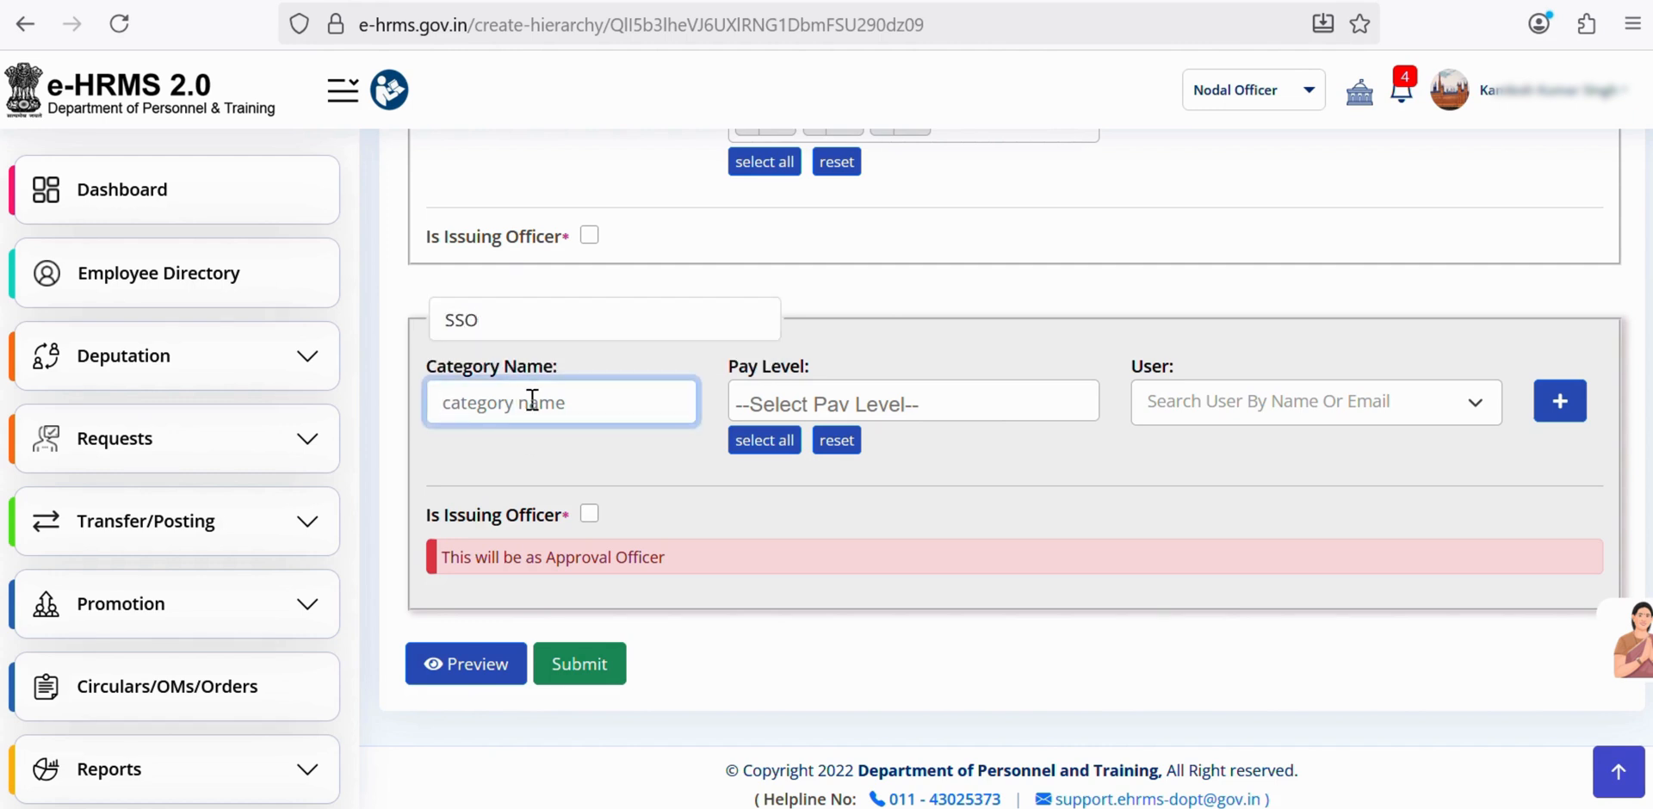
{"action": "type", "text": "Categ"}
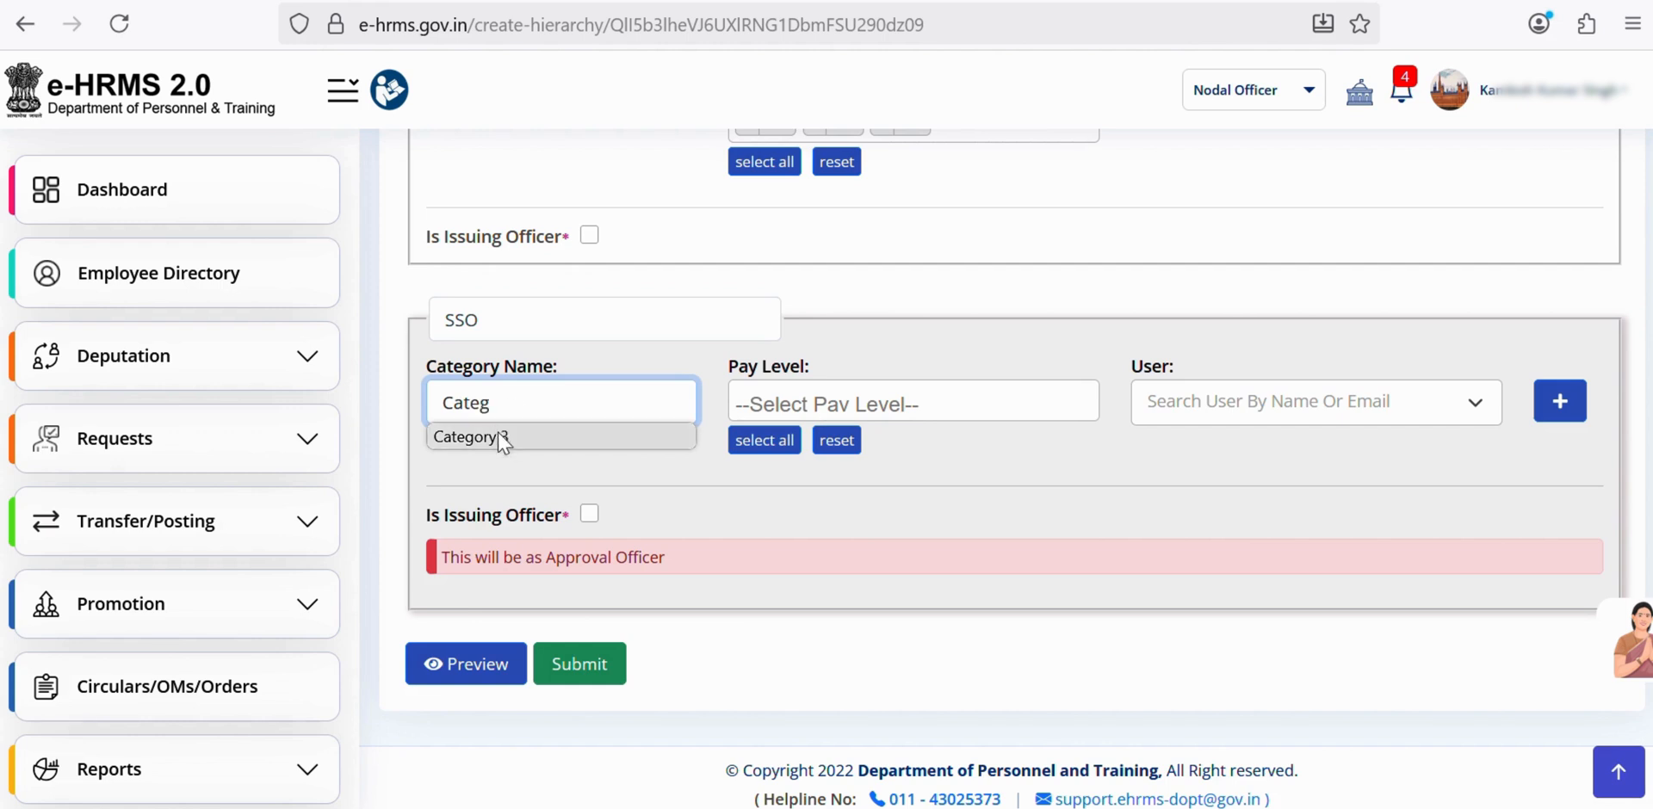
{"action": "left_click", "coordinate": [530, 438]}
- Give SSO all pay levels 1–18 and assign the third test user
{"action": "left_click", "coordinate": [748, 441]}
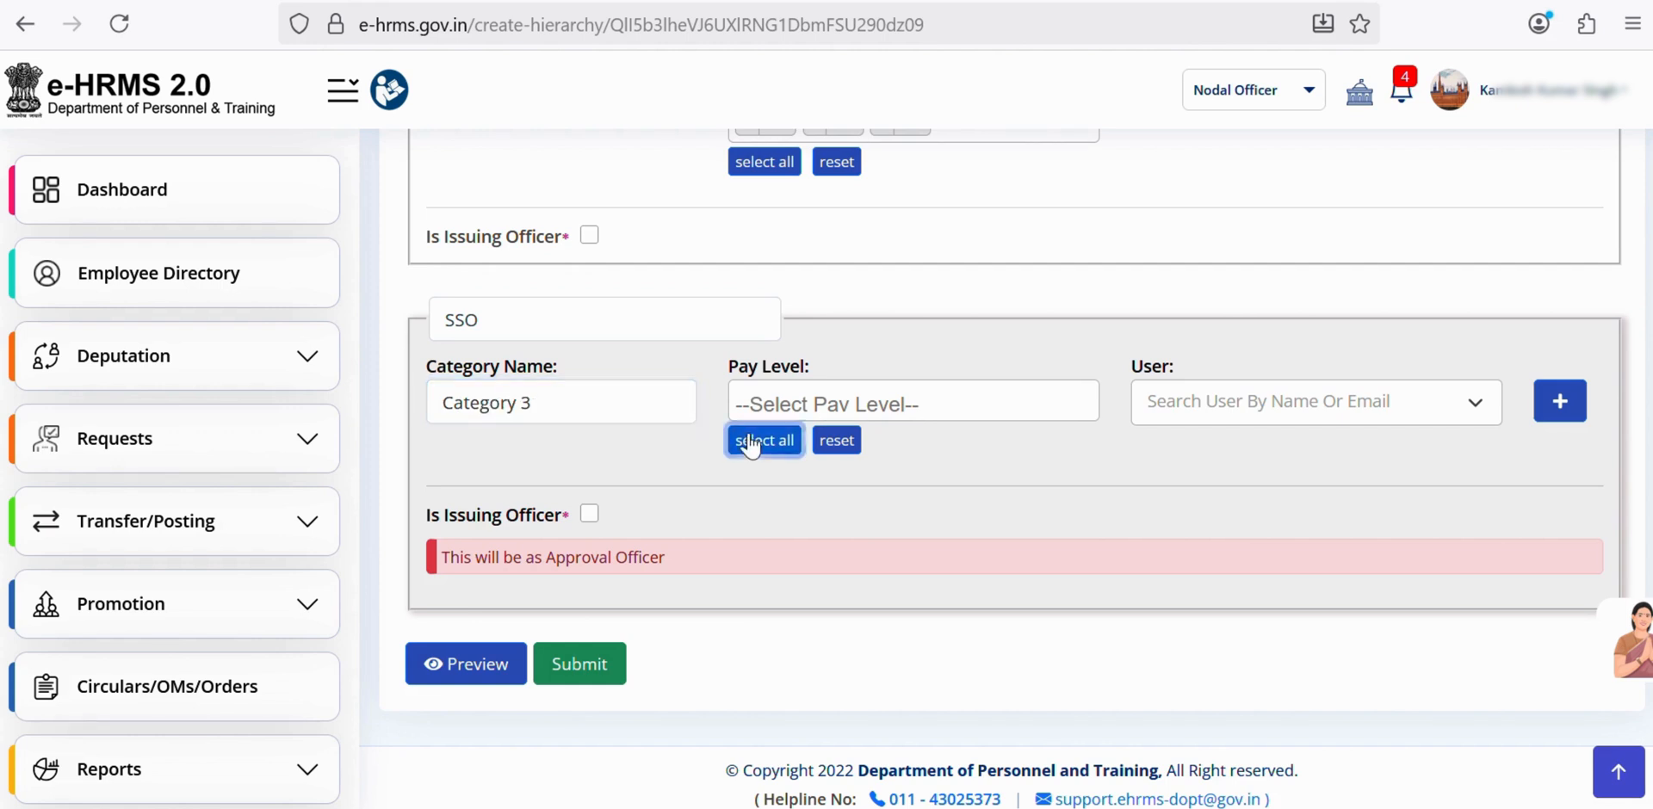
{"action": "left_click", "coordinate": [1295, 402]}
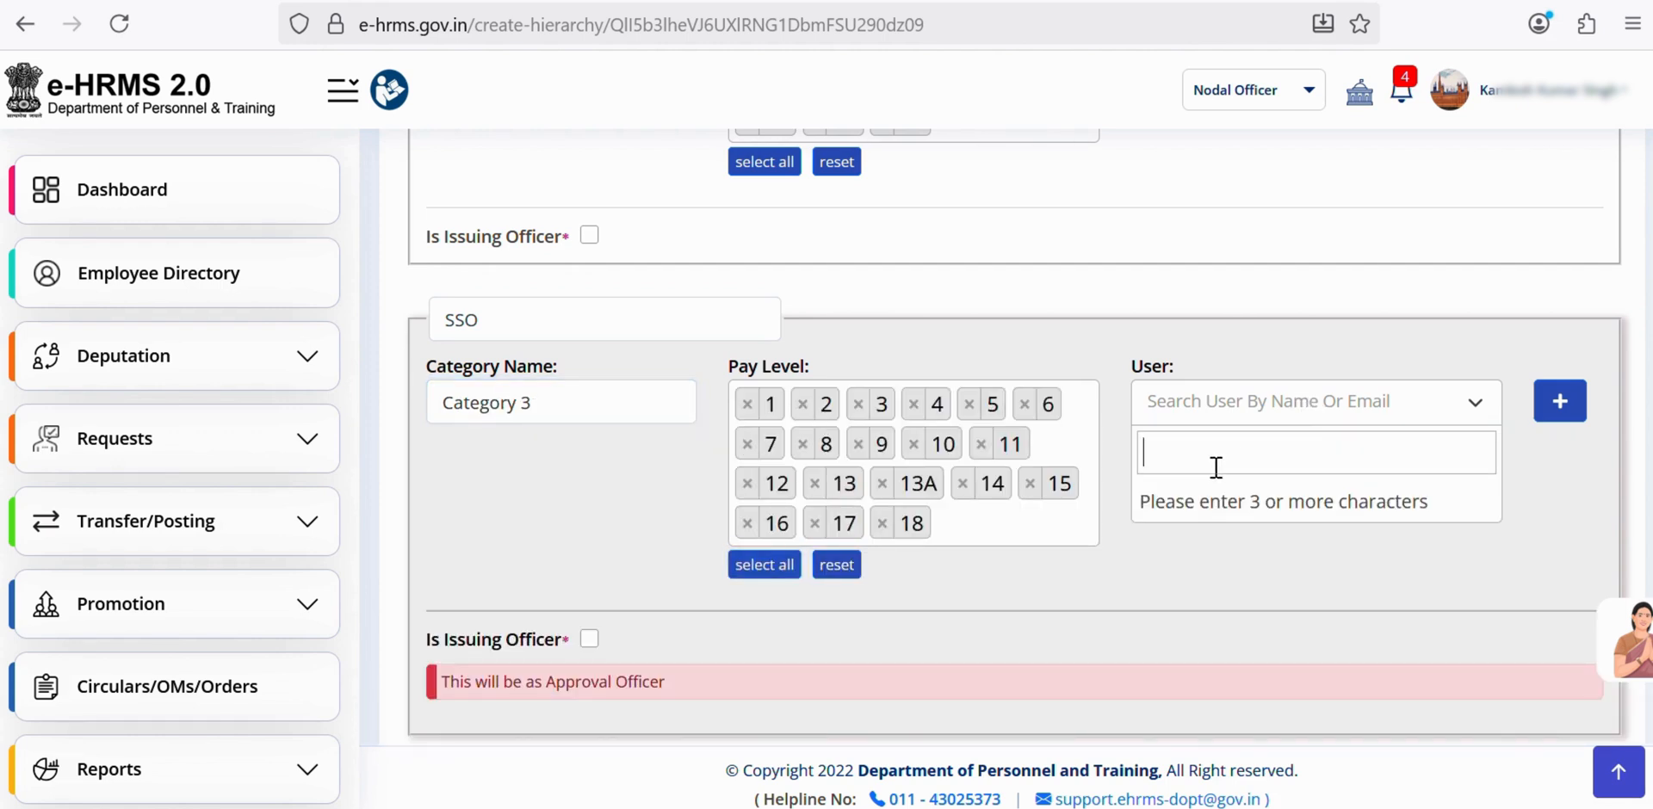
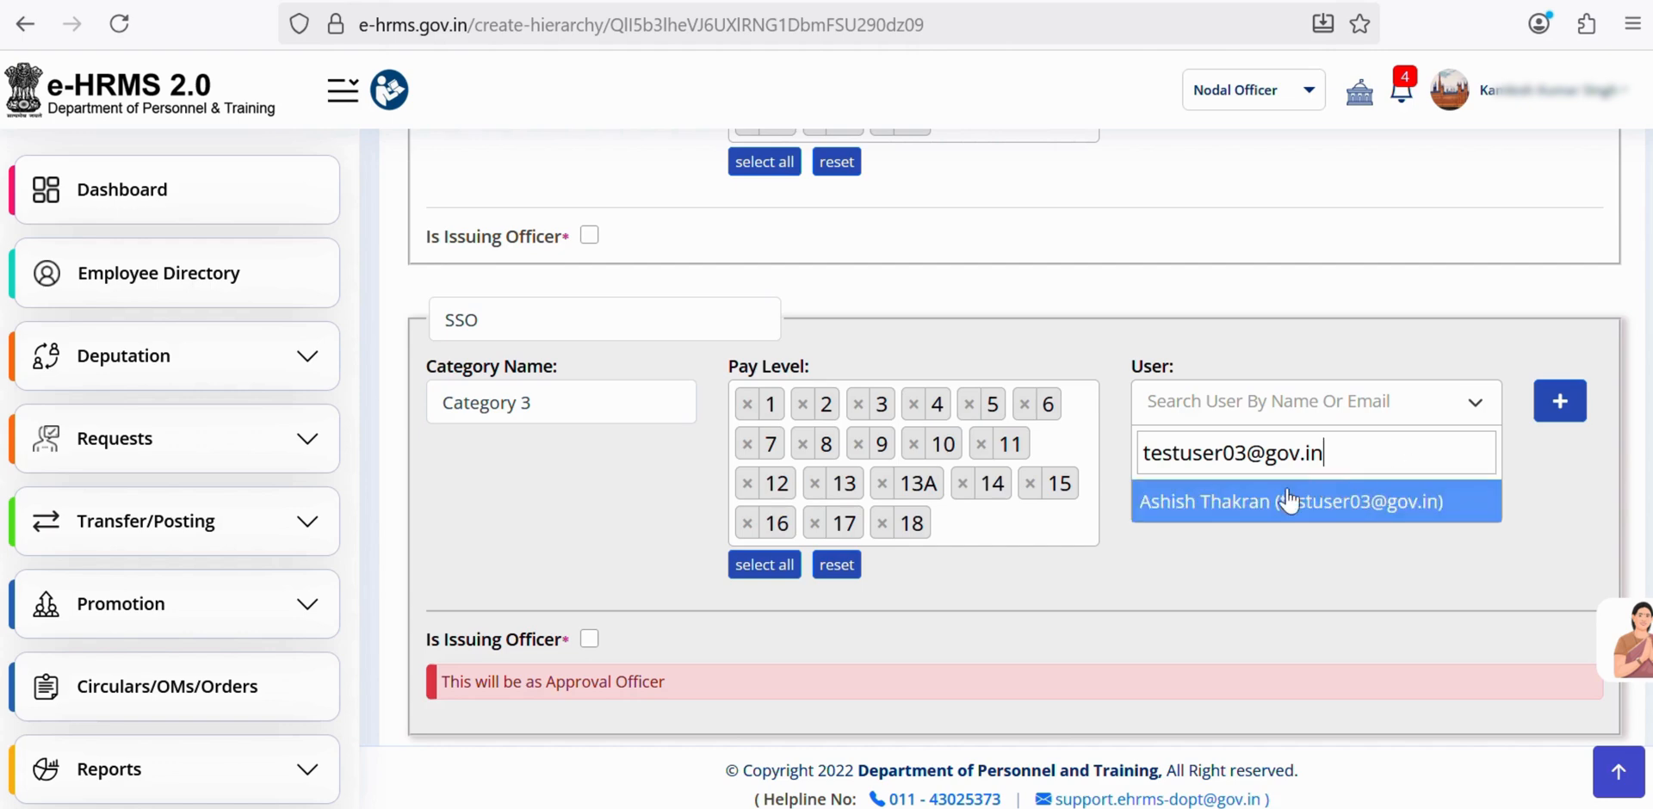
{"action": "left_click", "coordinate": [1282, 505]}
- Submit and confirm the Telephone workflow, then preview its ASO–SO–SSO hierarchy
{"action": "scroll", "coordinate": [1281, 506], "scroll_direction": "down", "scroll_amount": 2}
{"action": "left_click", "coordinate": [580, 663]}
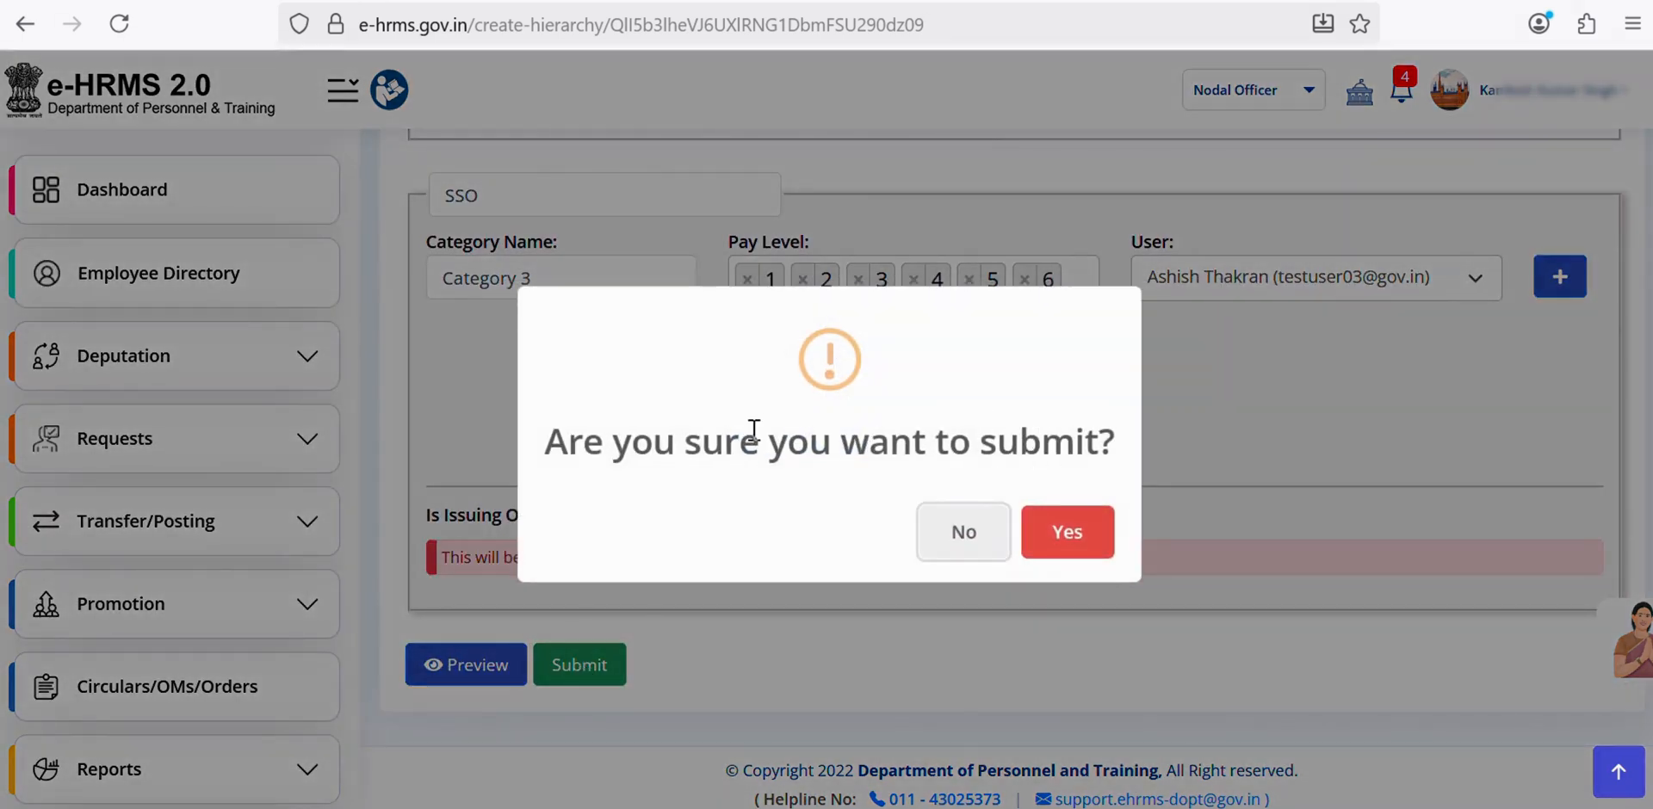
{"action": "left_click", "coordinate": [1057, 540]}
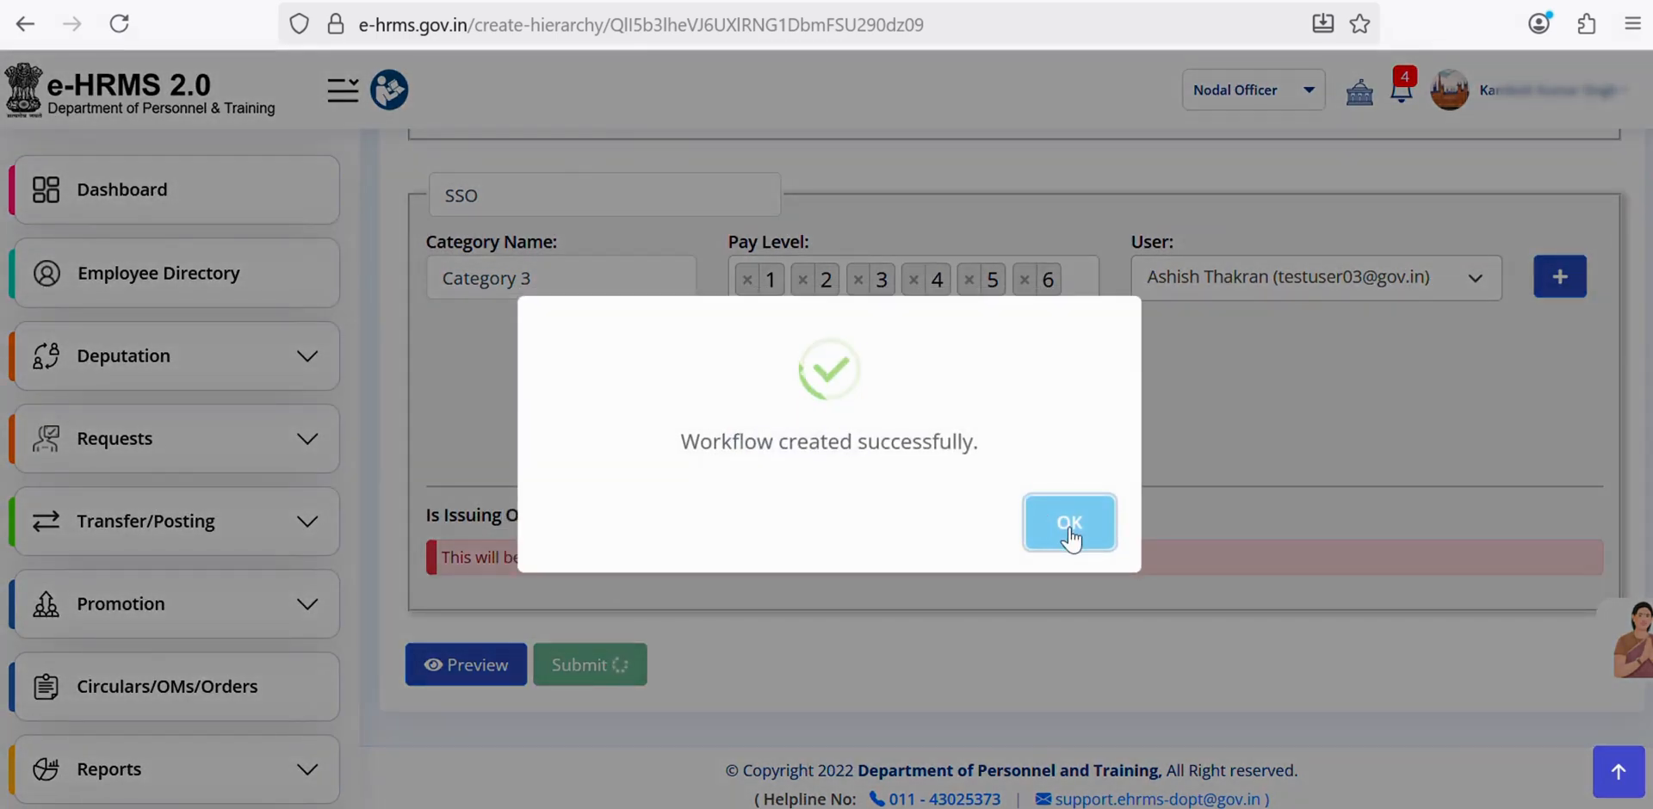
{"action": "left_click", "coordinate": [1070, 525]}
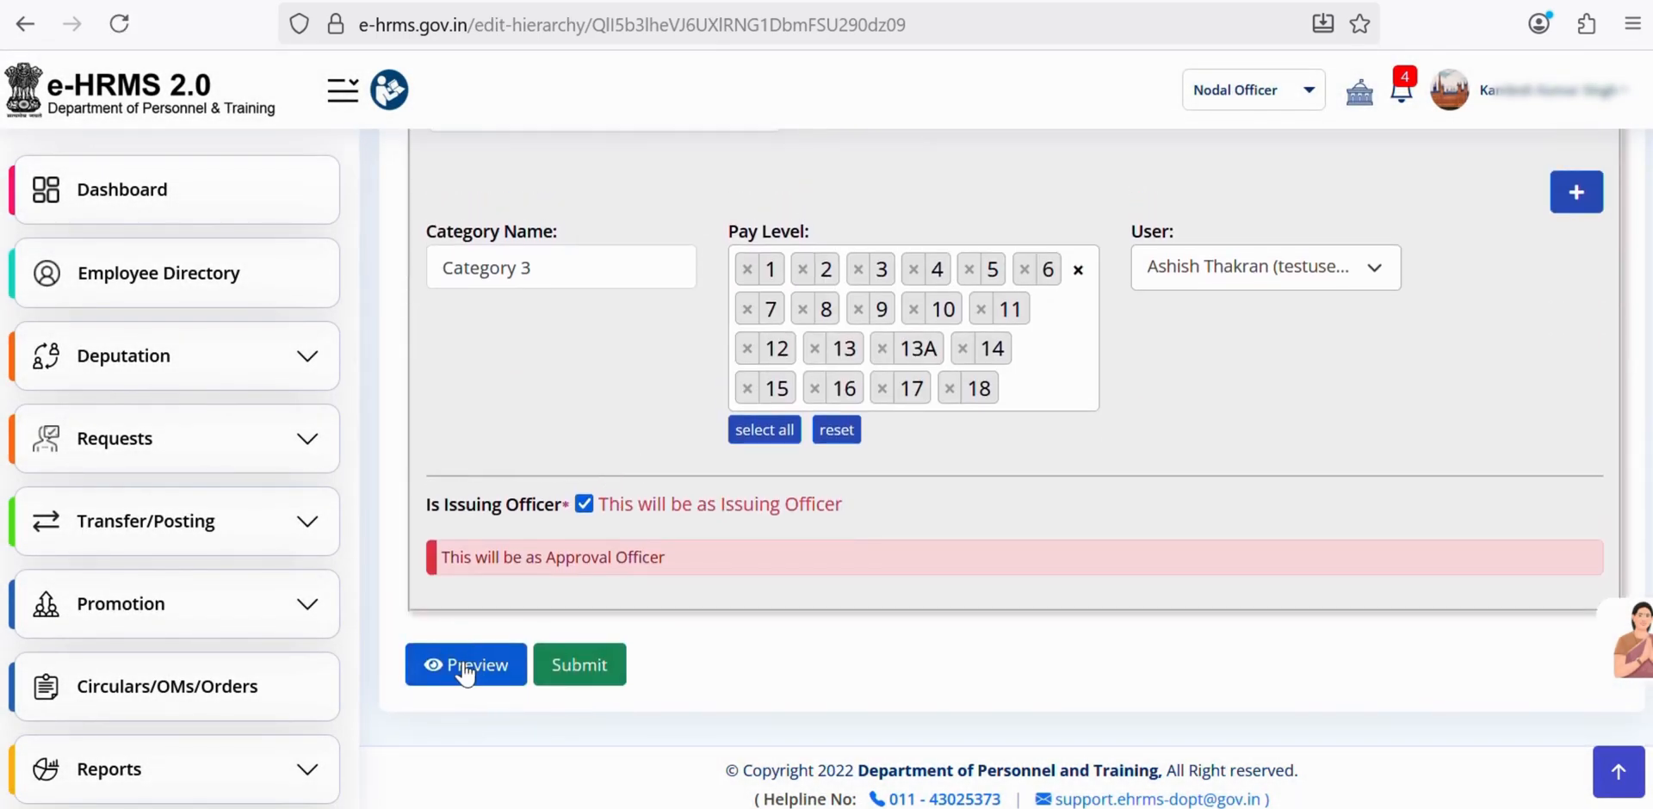
{"action": "left_click", "coordinate": [465, 667]}
- Switch from Nodal Officer to the Employee role and expand Employee Services
{"action": "scroll", "coordinate": [1023, 515], "scroll_direction": "down", "scroll_amount": 5}
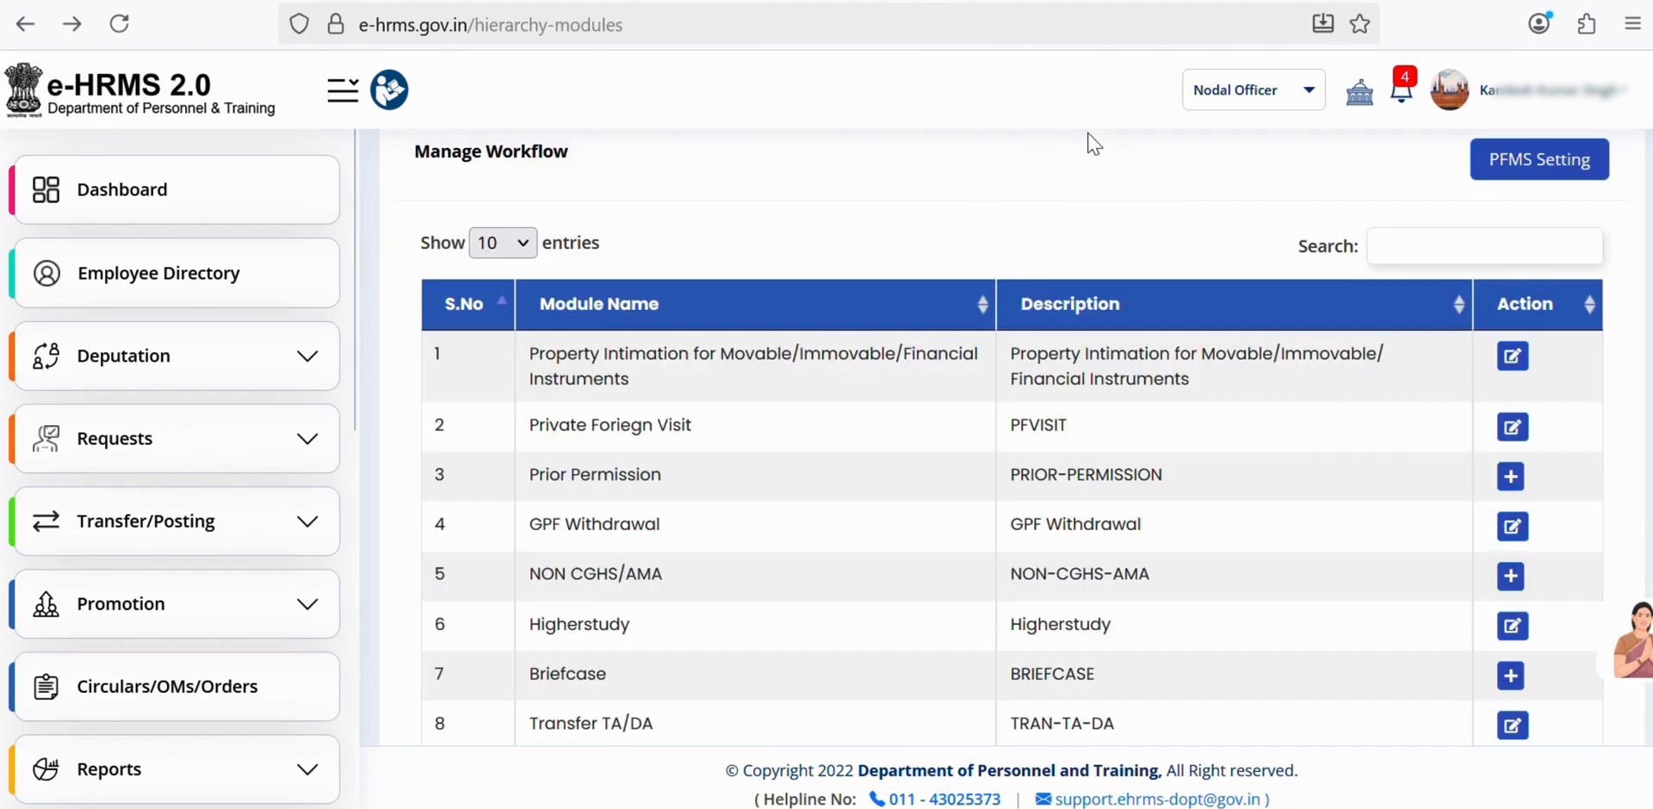
{"action": "left_click", "coordinate": [1239, 93]}
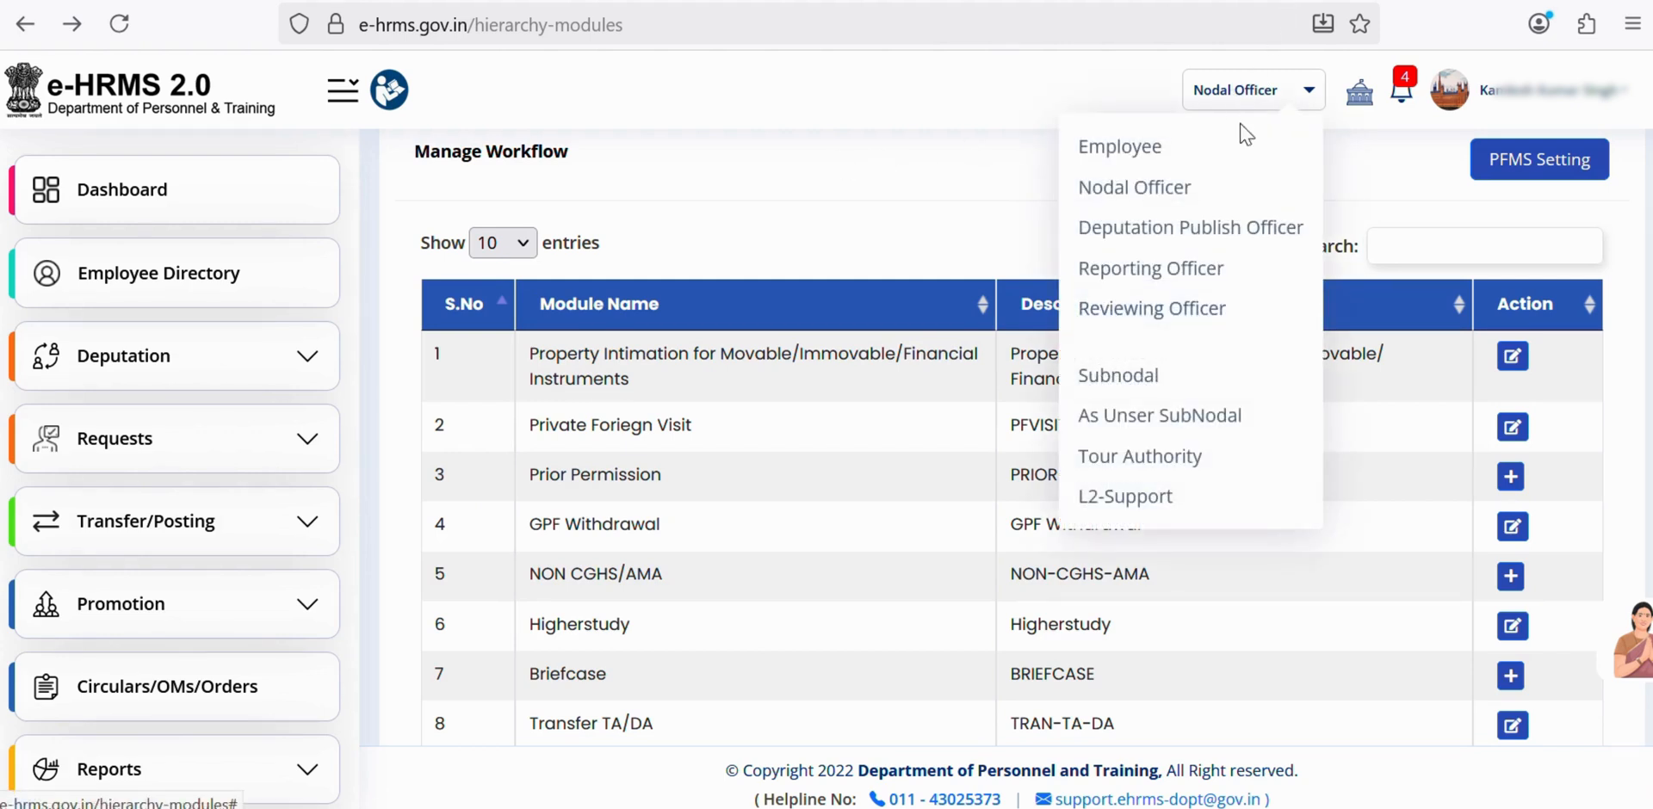
{"action": "left_click", "coordinate": [1123, 148]}
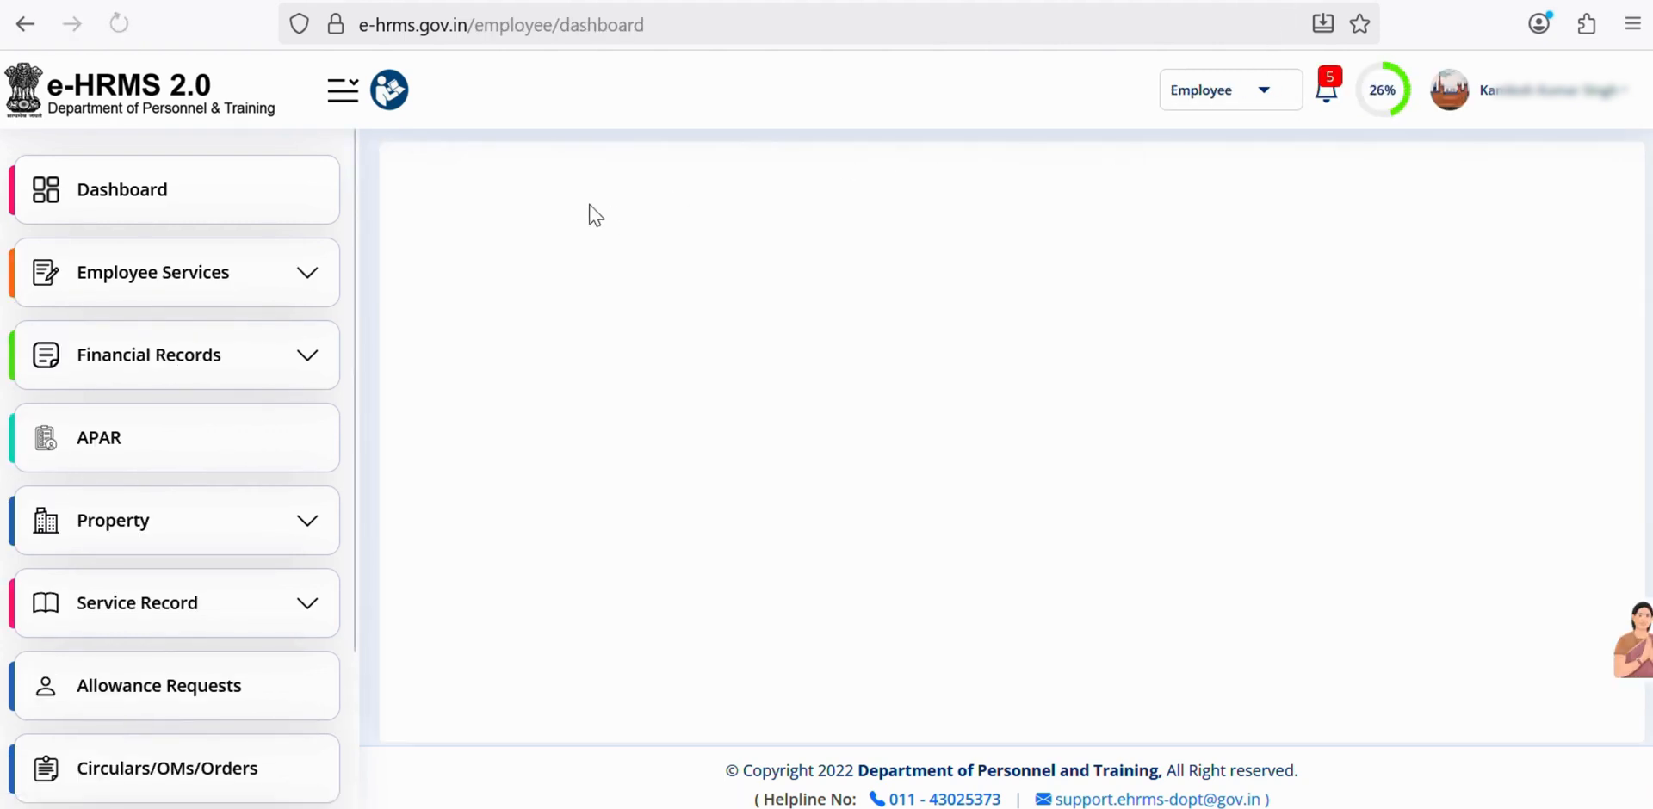
{"action": "left_click", "coordinate": [228, 284]}
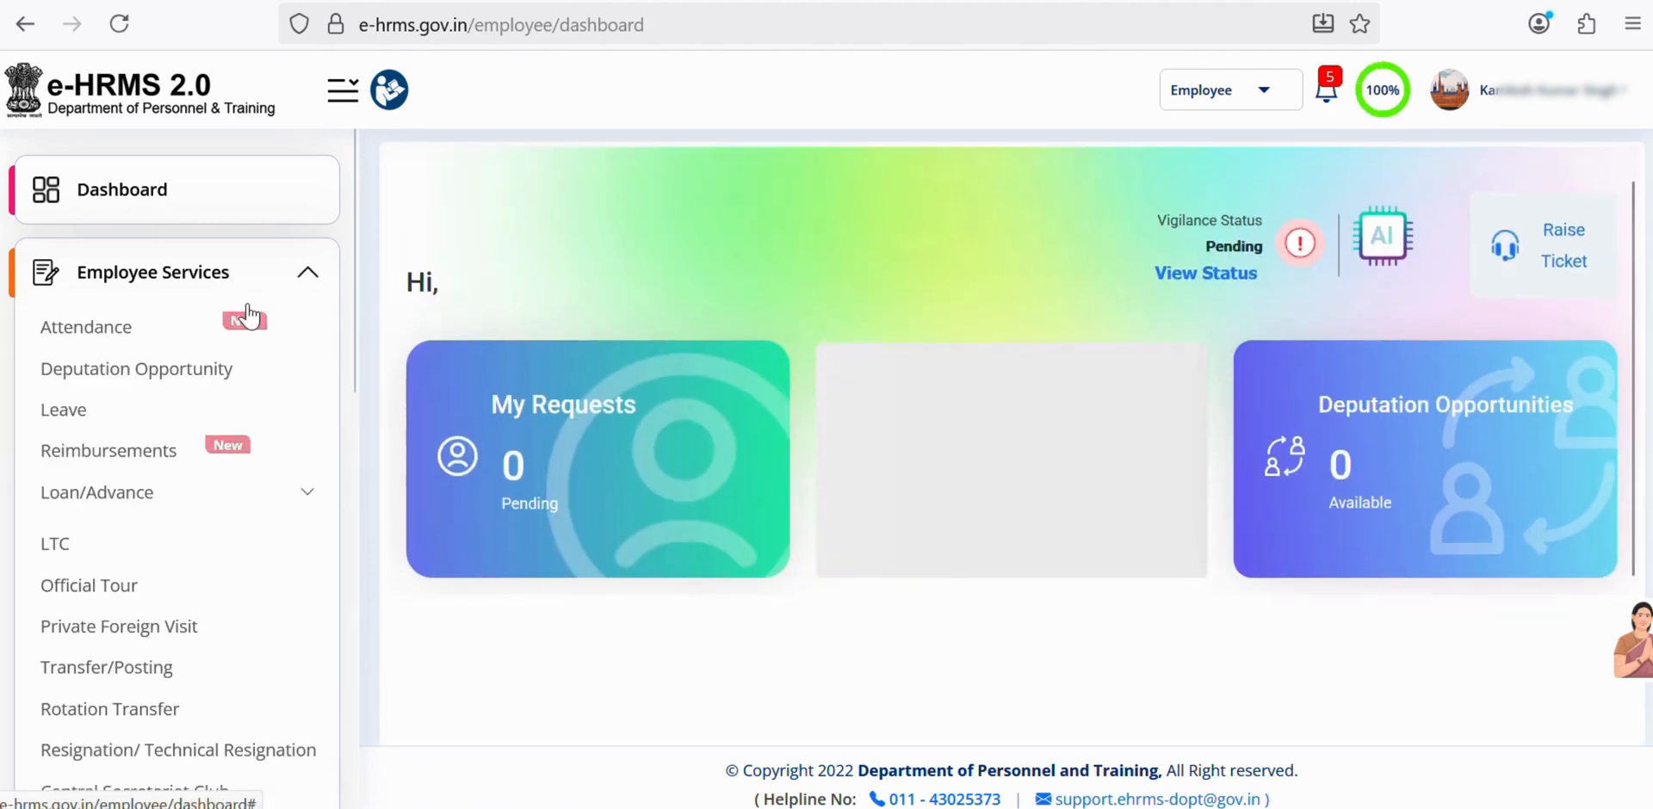
{"action": "left_click", "coordinate": [118, 452]}
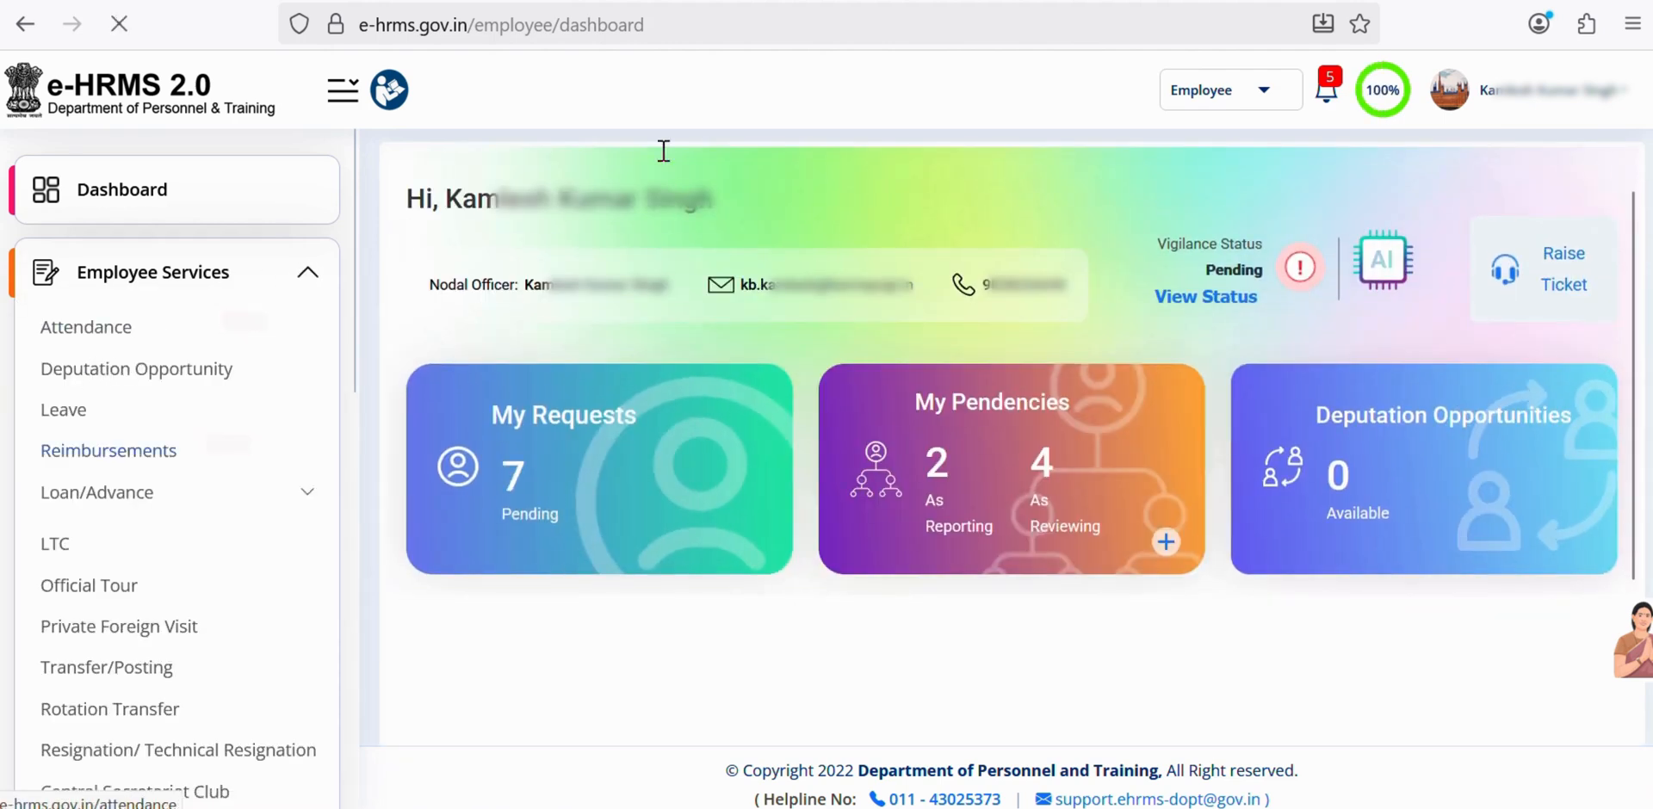